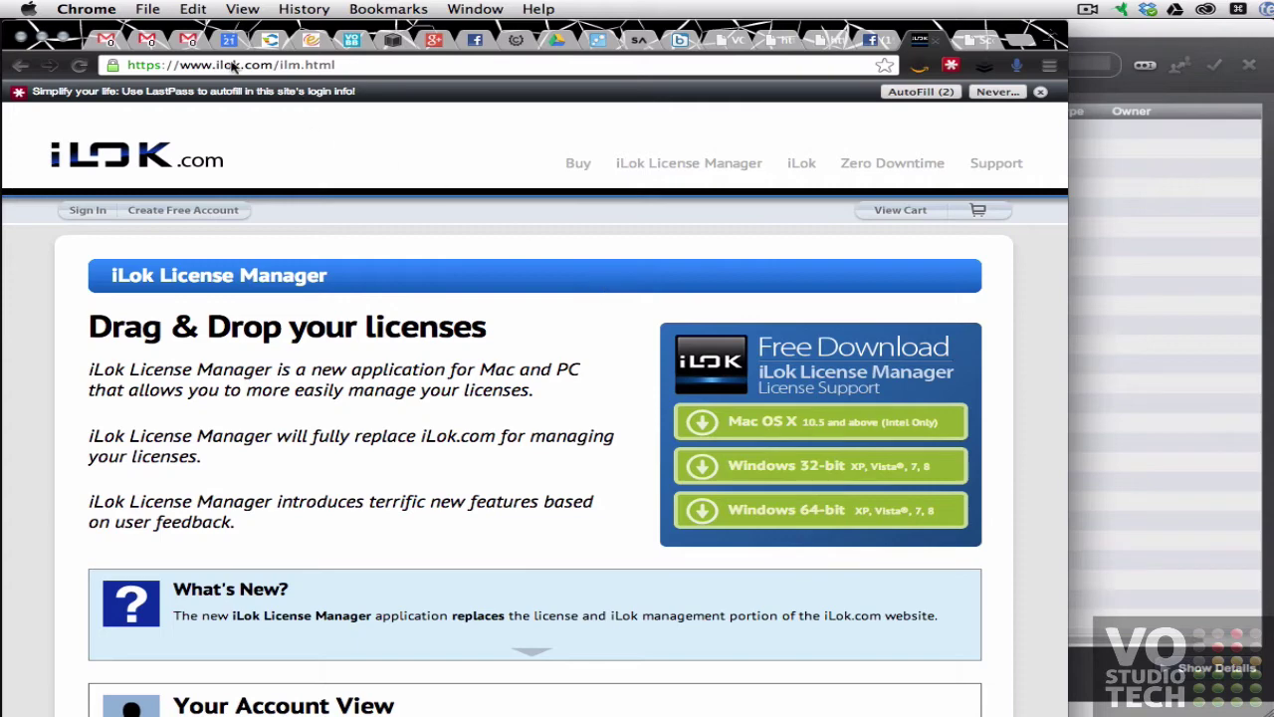
# Trim /ilm.html to load the iLok.com home page, return to the License Manager page, then minimize Chrome
pyautogui.click(280, 64)
pyautogui.moveTo(275, 65); pyautogui.dragTo(401, 66)
pyautogui.press('BackSpace')
pyautogui.press('Return')
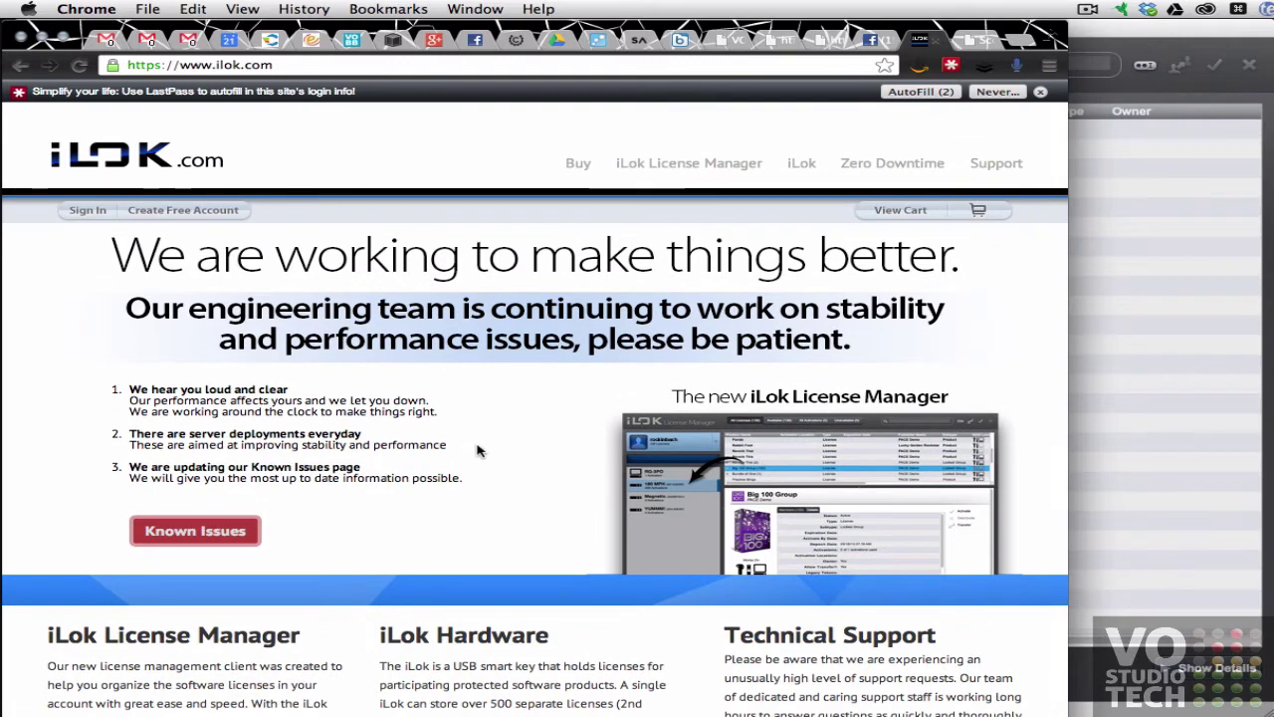
pyautogui.click(704, 165)
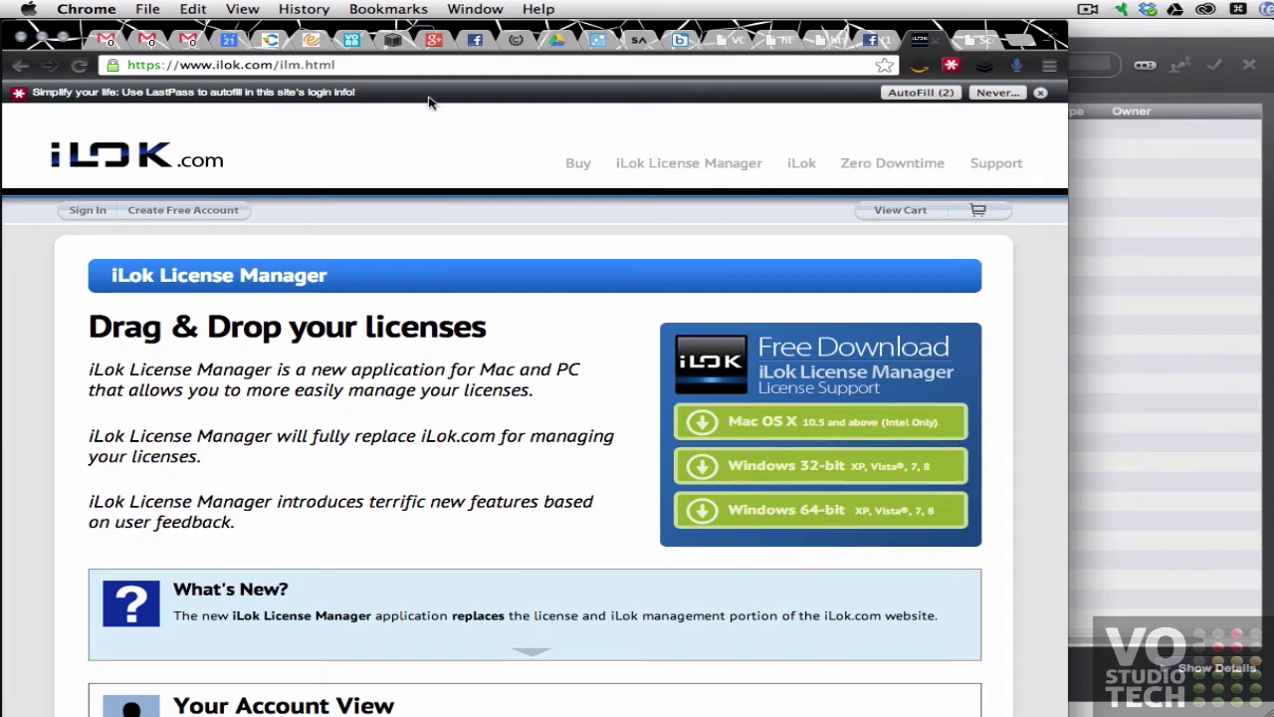
pyautogui.click(49, 36)
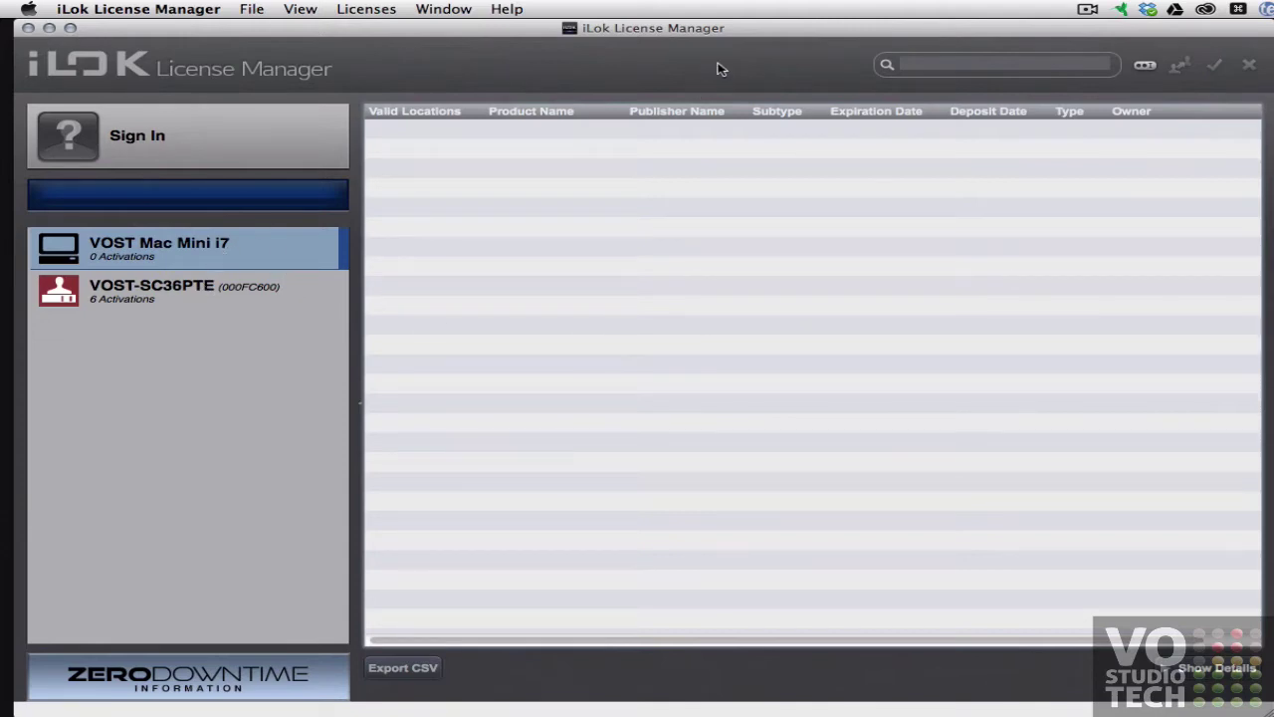
# Start signing in to the iLok account, leaving 'Operation In Progress...' running
pyautogui.click(155, 149)
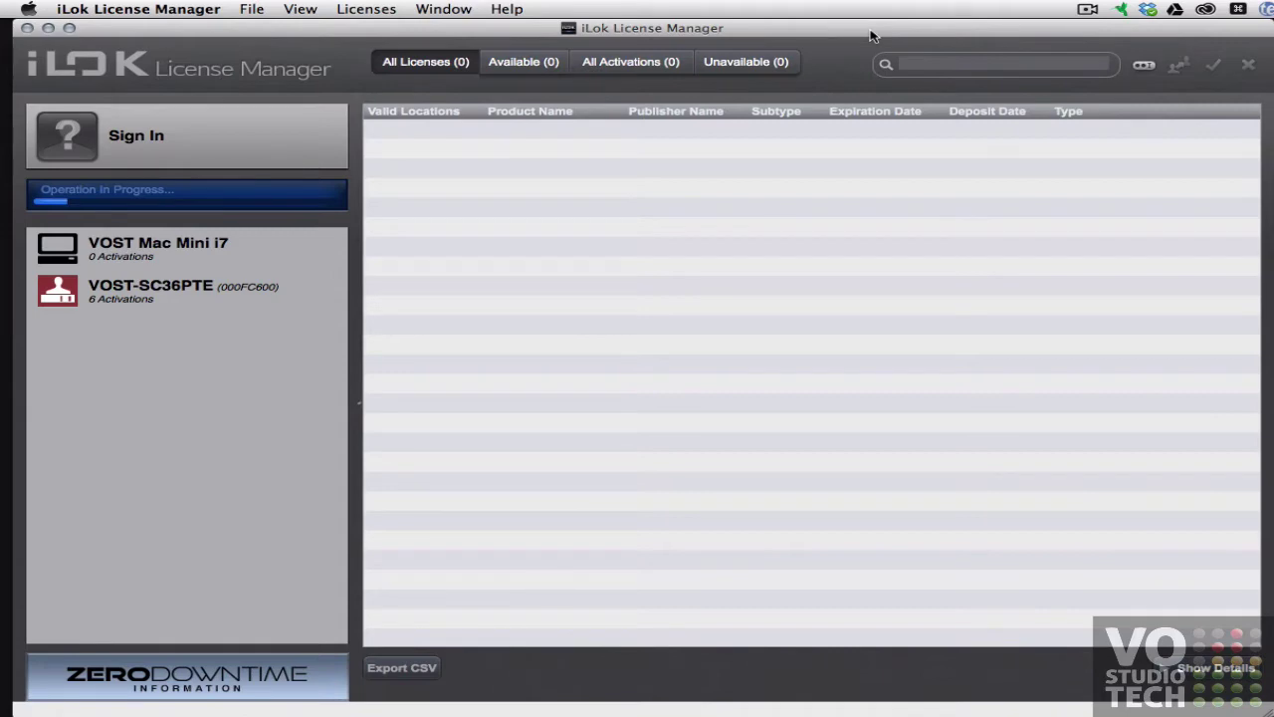
pyautogui.click(146, 139)
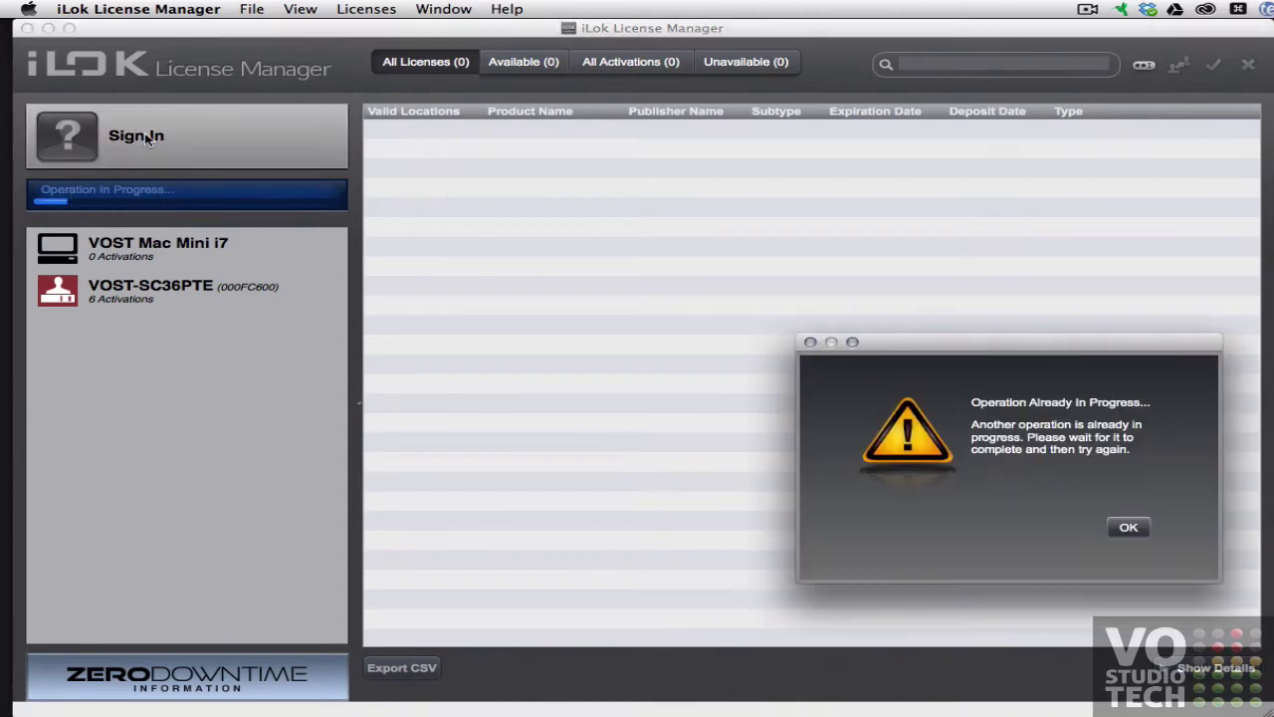
pyautogui.click(1136, 527)
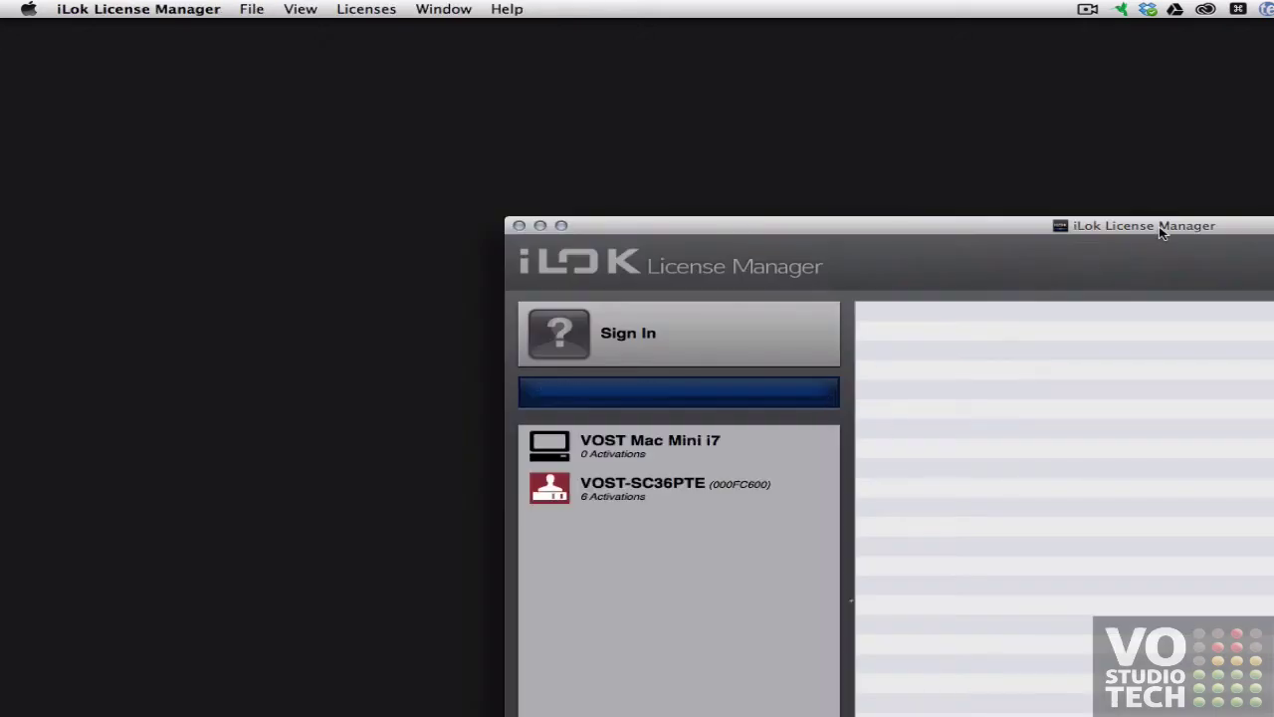
# Move the window up-left, retry Sign In, dismiss Server Unavailable, and open the Sign In form
pyautogui.moveTo(1160, 231); pyautogui.dragTo(846, 86)
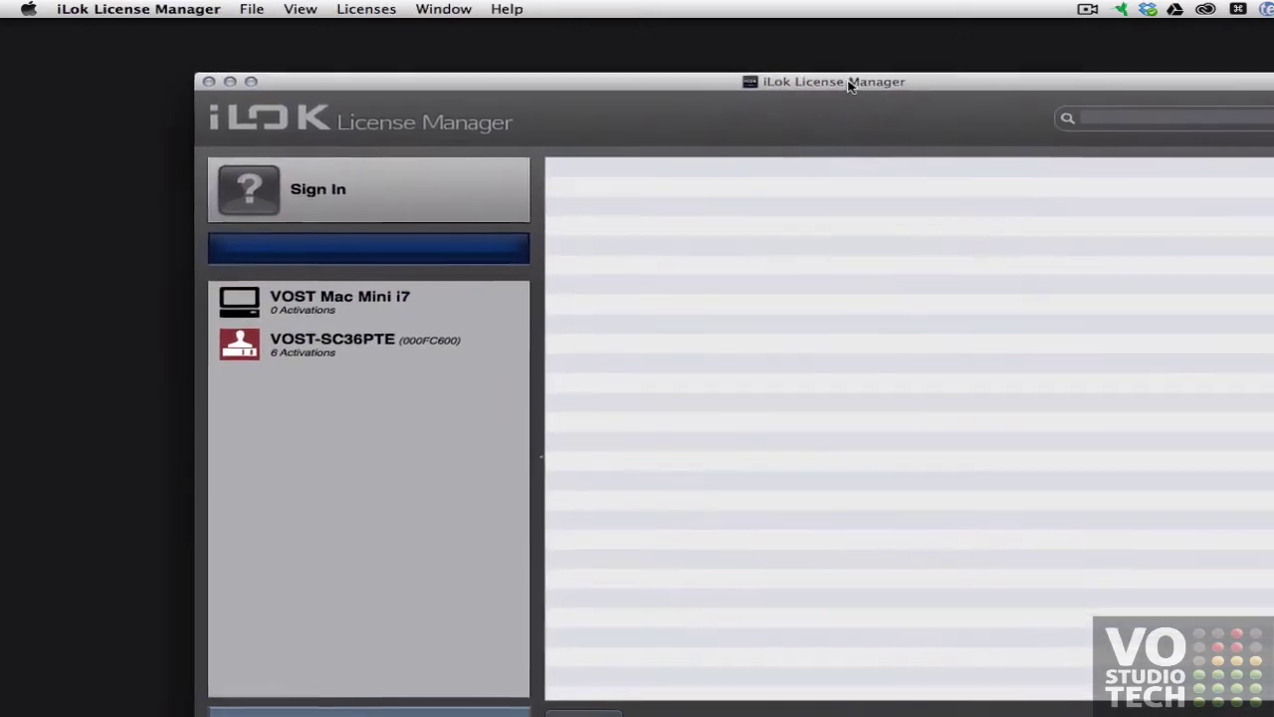
pyautogui.click(316, 194)
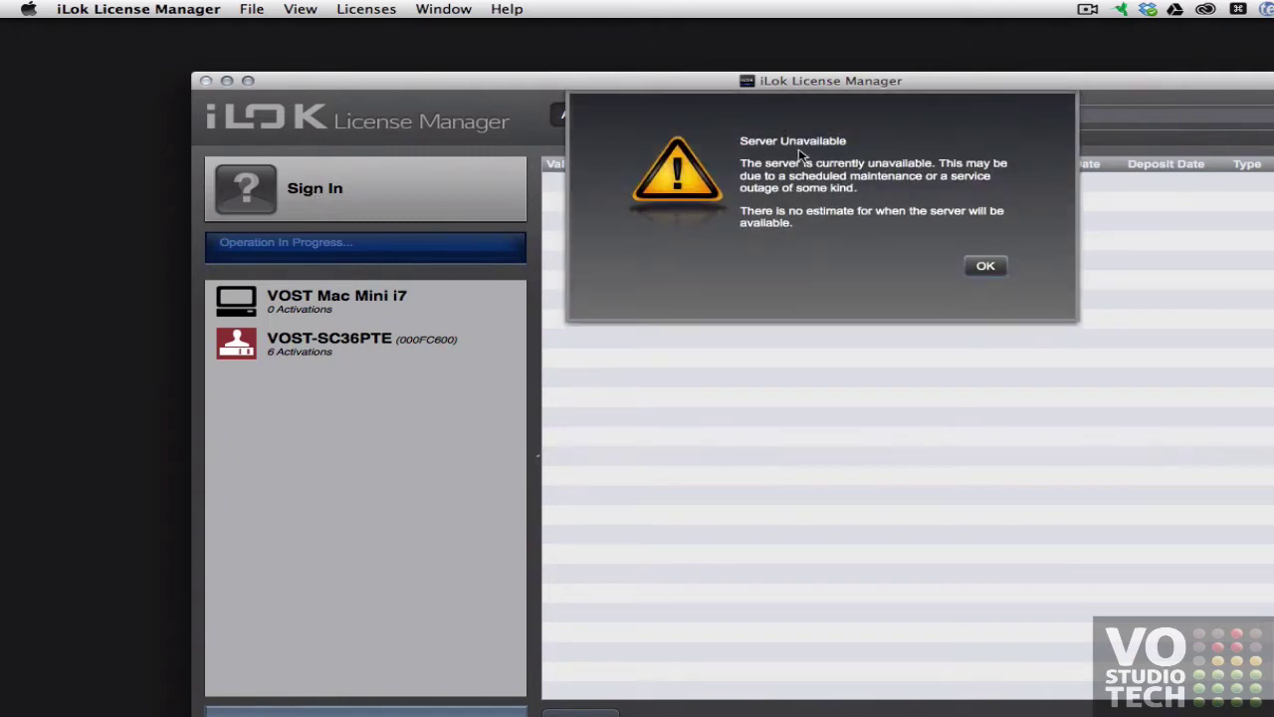
pyautogui.click(986, 268)
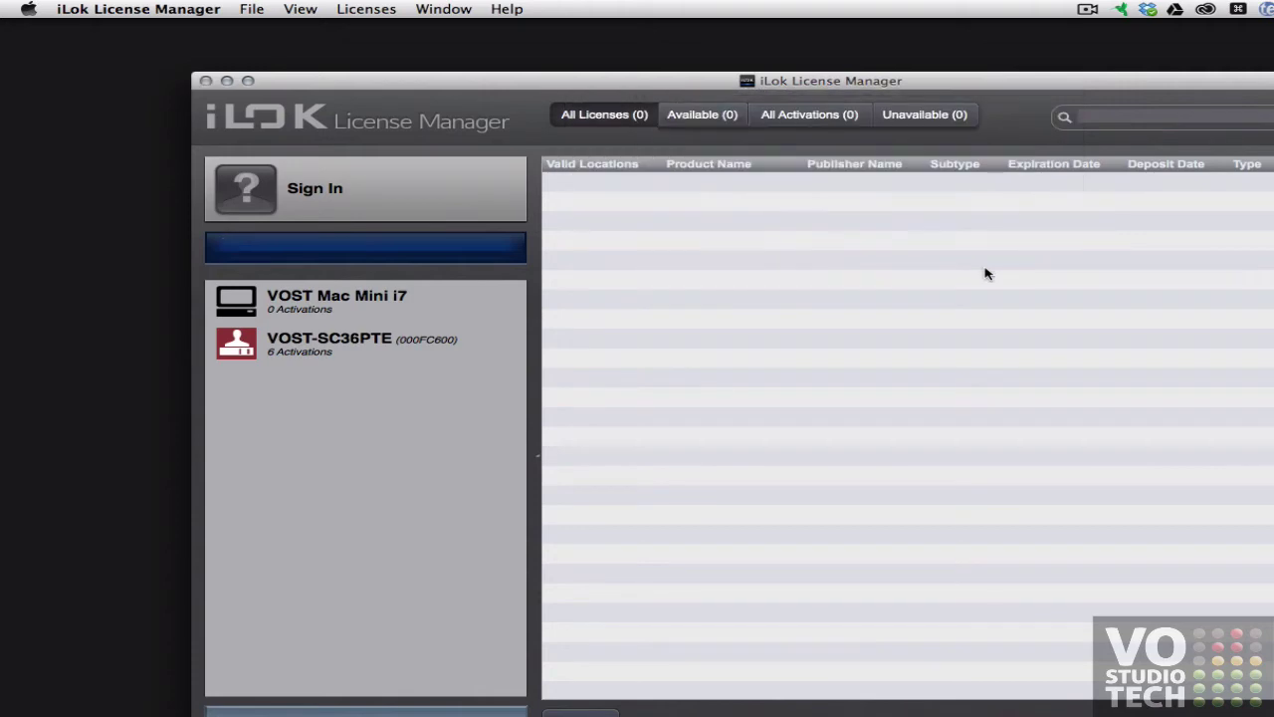
pyautogui.click(335, 192)
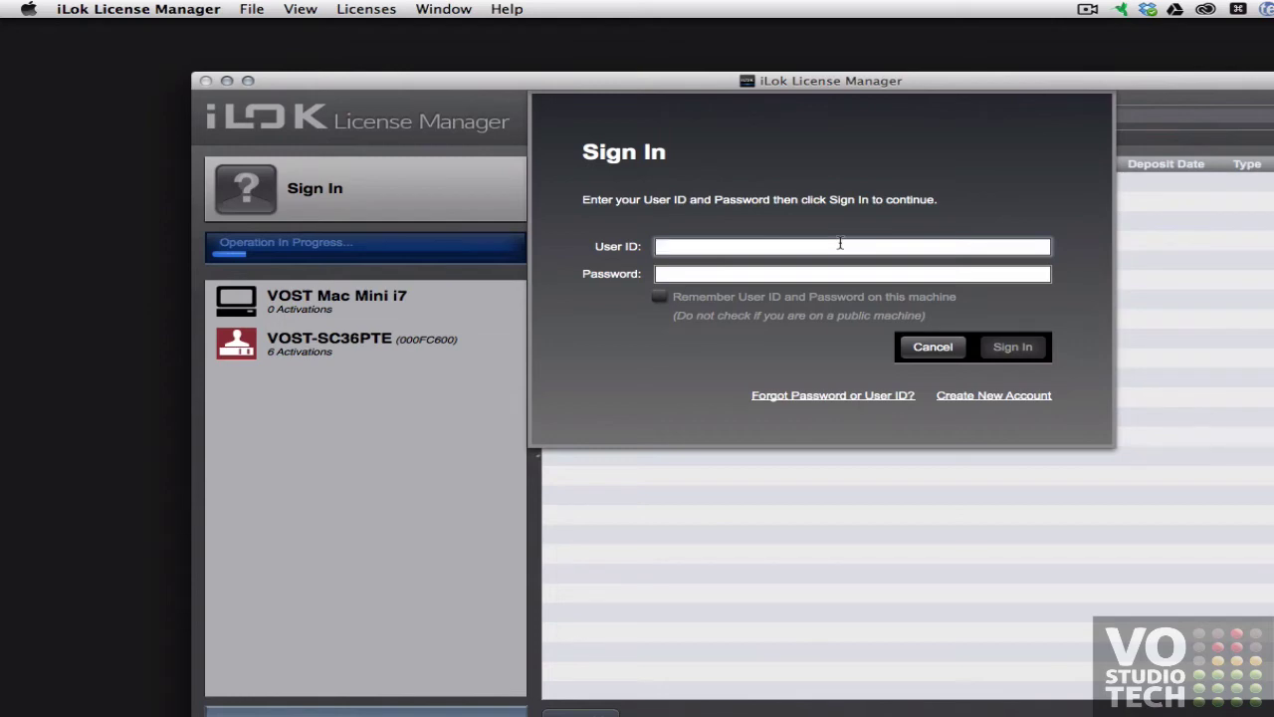
# Submit the account User ID and password, then dismiss the Internet Connection Unavailable alert
pyautogui.write('ahpower')
pyautogui.press('Tab')
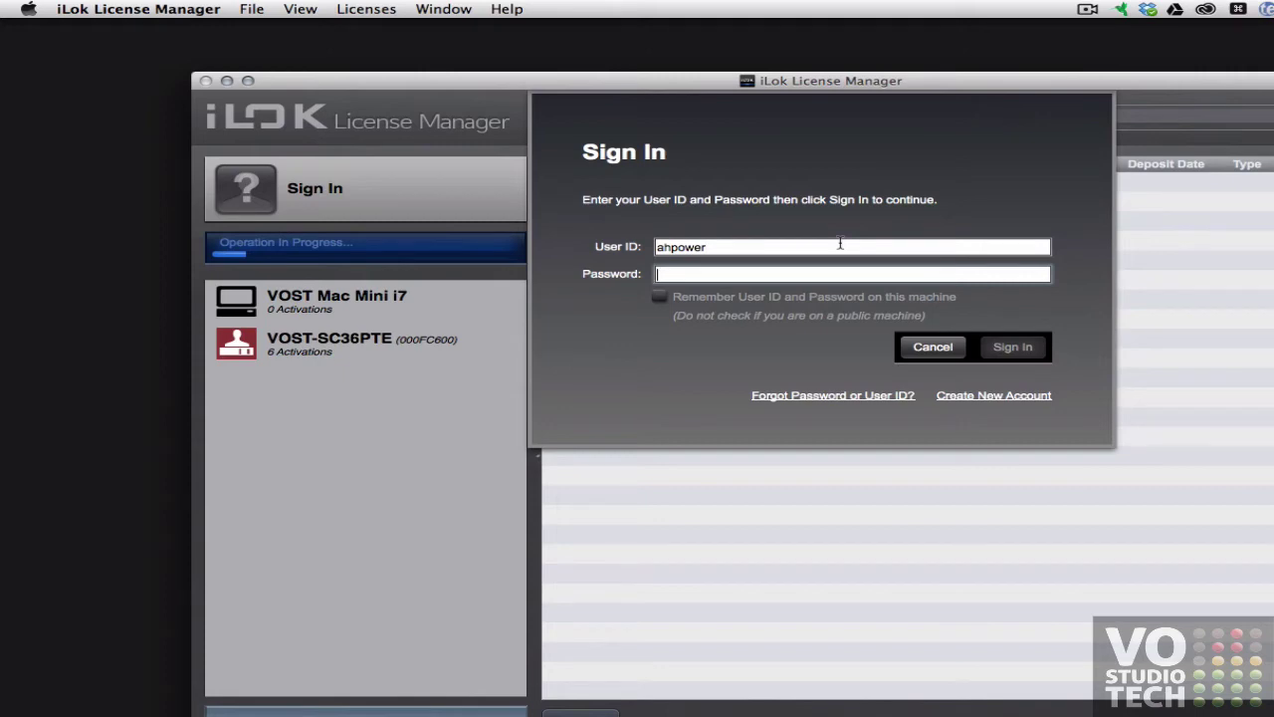
pyautogui.write('********')
pyautogui.click(1013, 348)
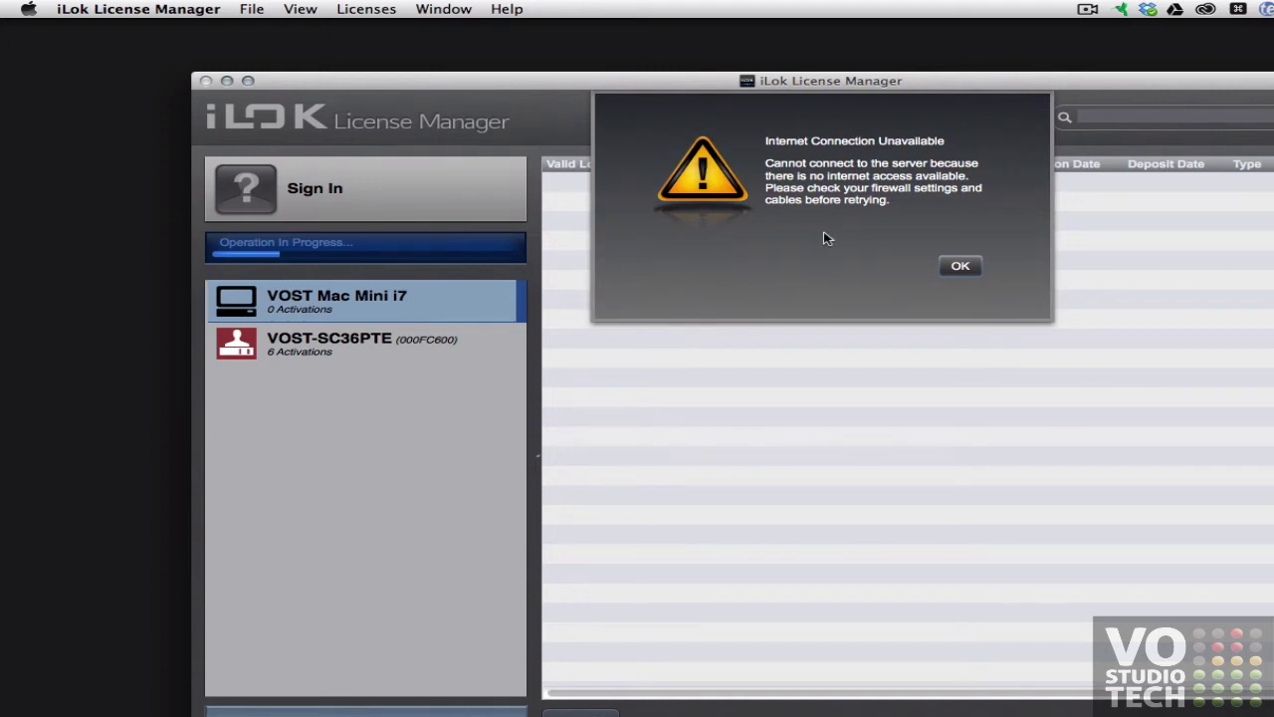
pyautogui.click(960, 267)
# Reopen the Sign In form and submit the User ID and password again
pyautogui.click(326, 195)
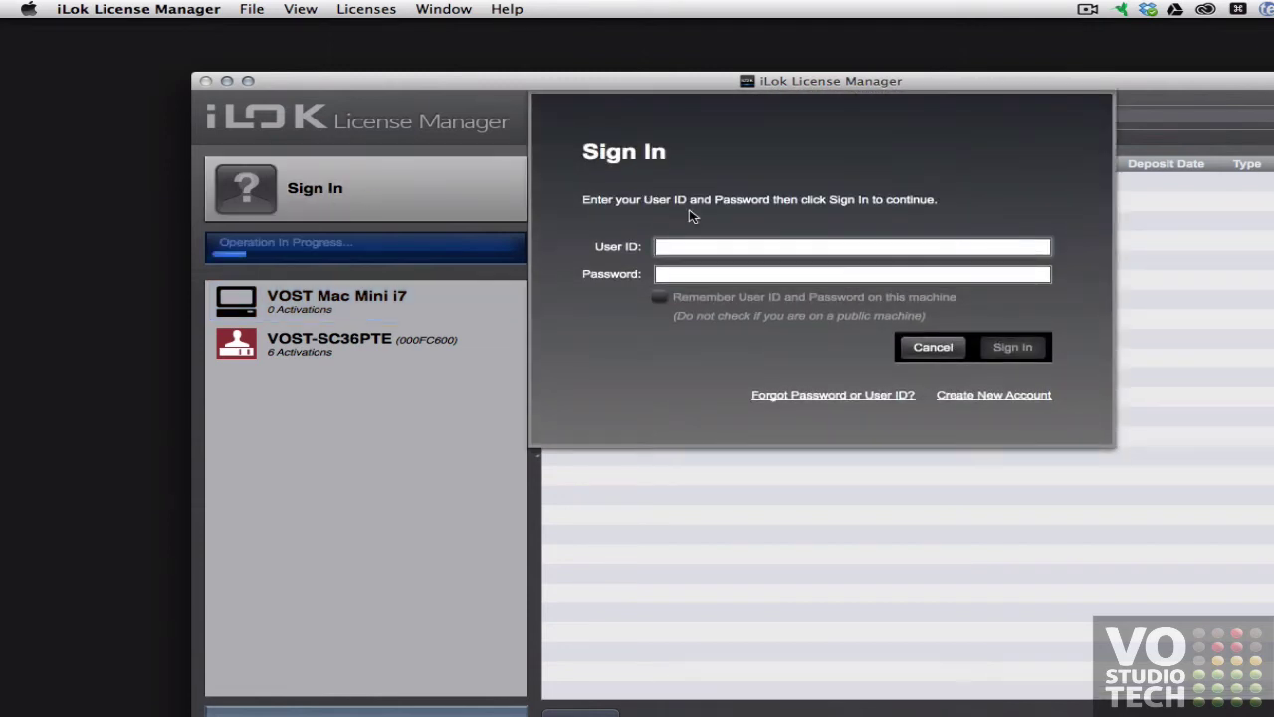
pyautogui.write('ahpower')
pyautogui.press('Tab')
pyautogui.write('********')
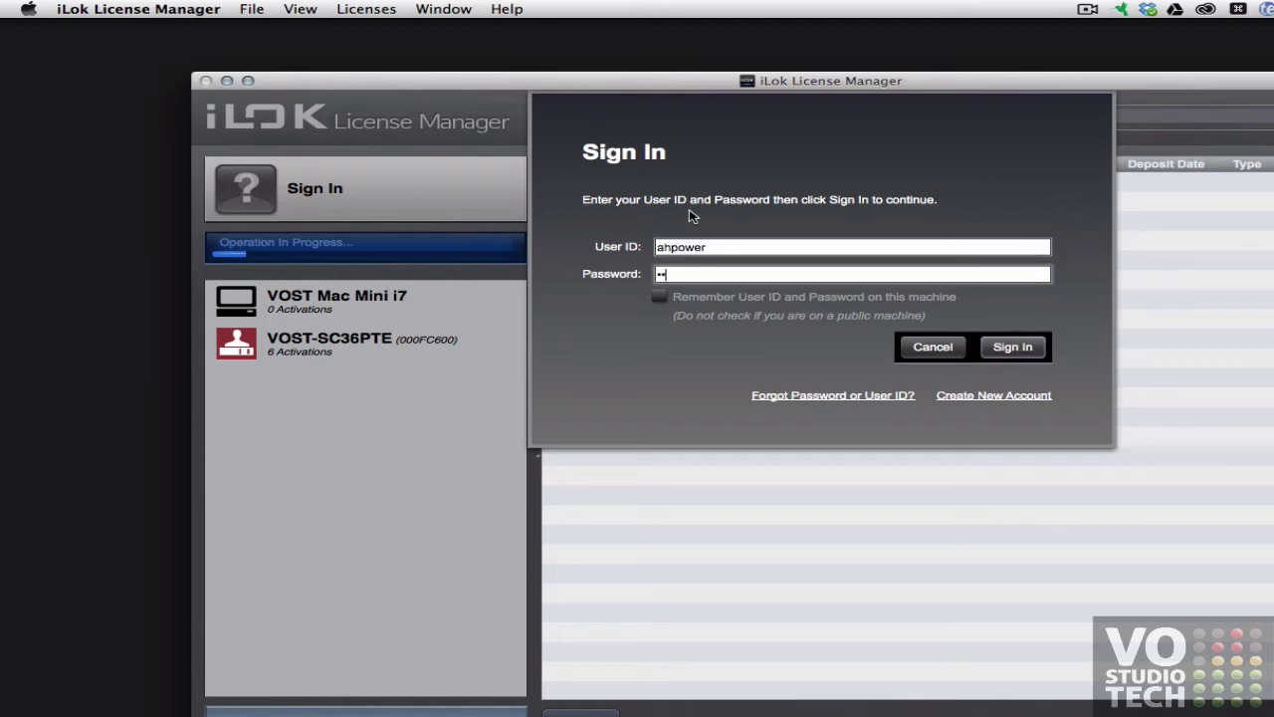
pyautogui.click(1013, 346)
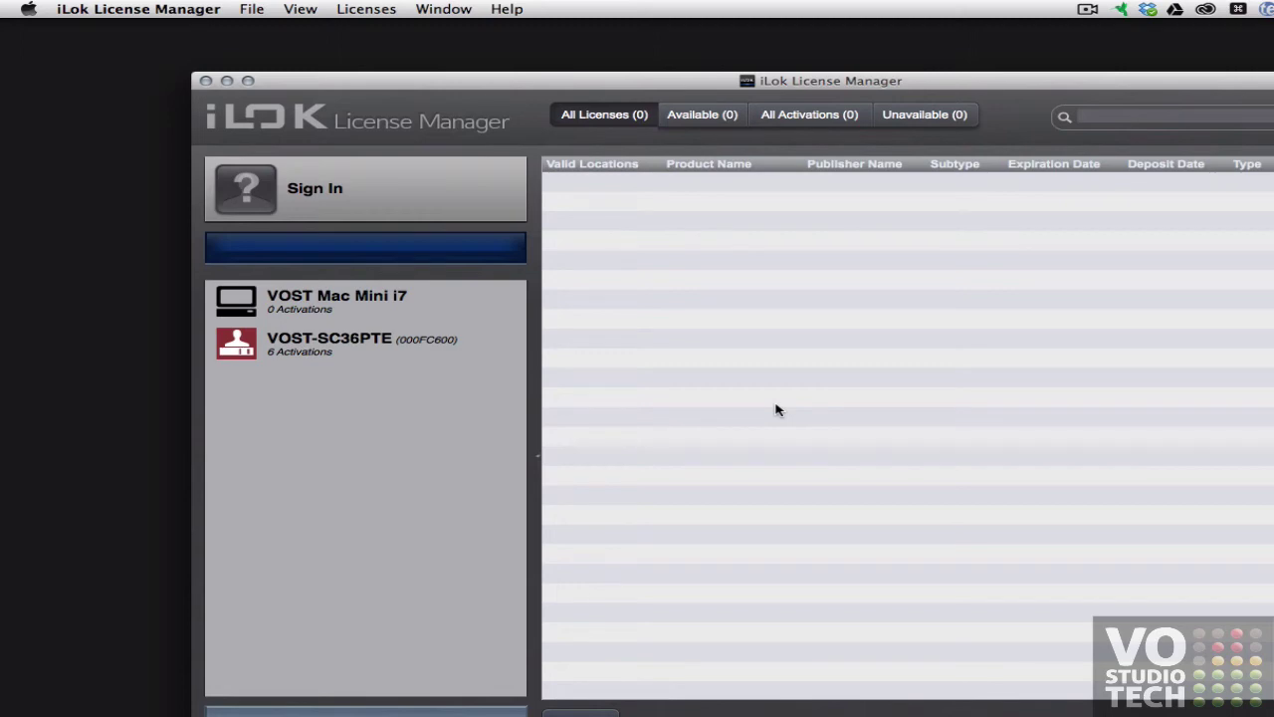
# Submit the account User ID and password in a fresh Sign In form
pyautogui.click(341, 196)
pyautogui.write('ah')
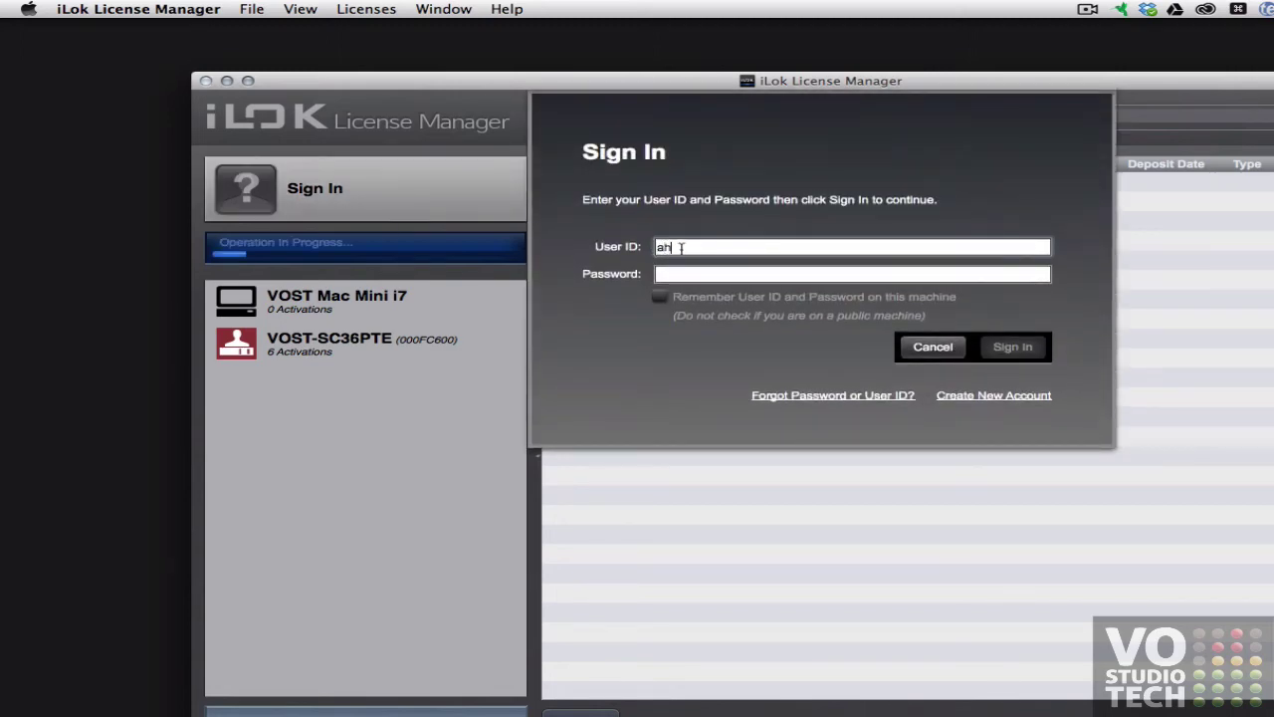
pyautogui.write('power')
pyautogui.press('Tab')
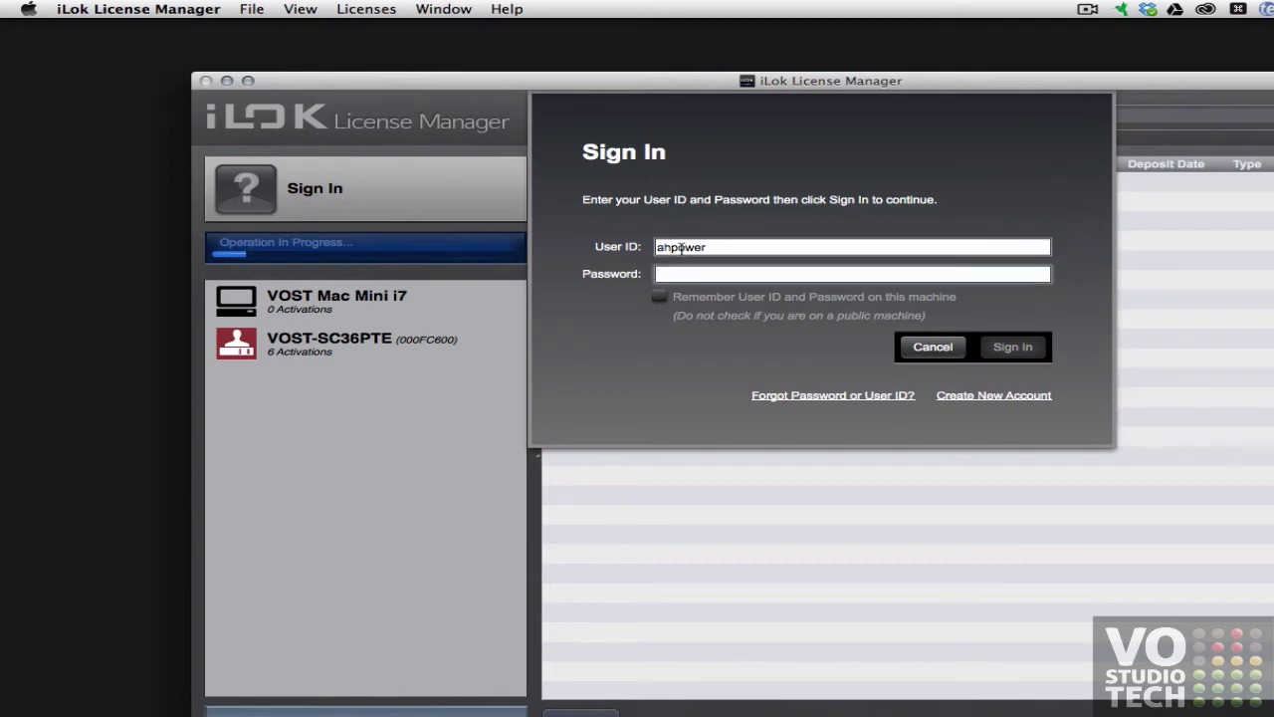
pyautogui.write('••••••••')
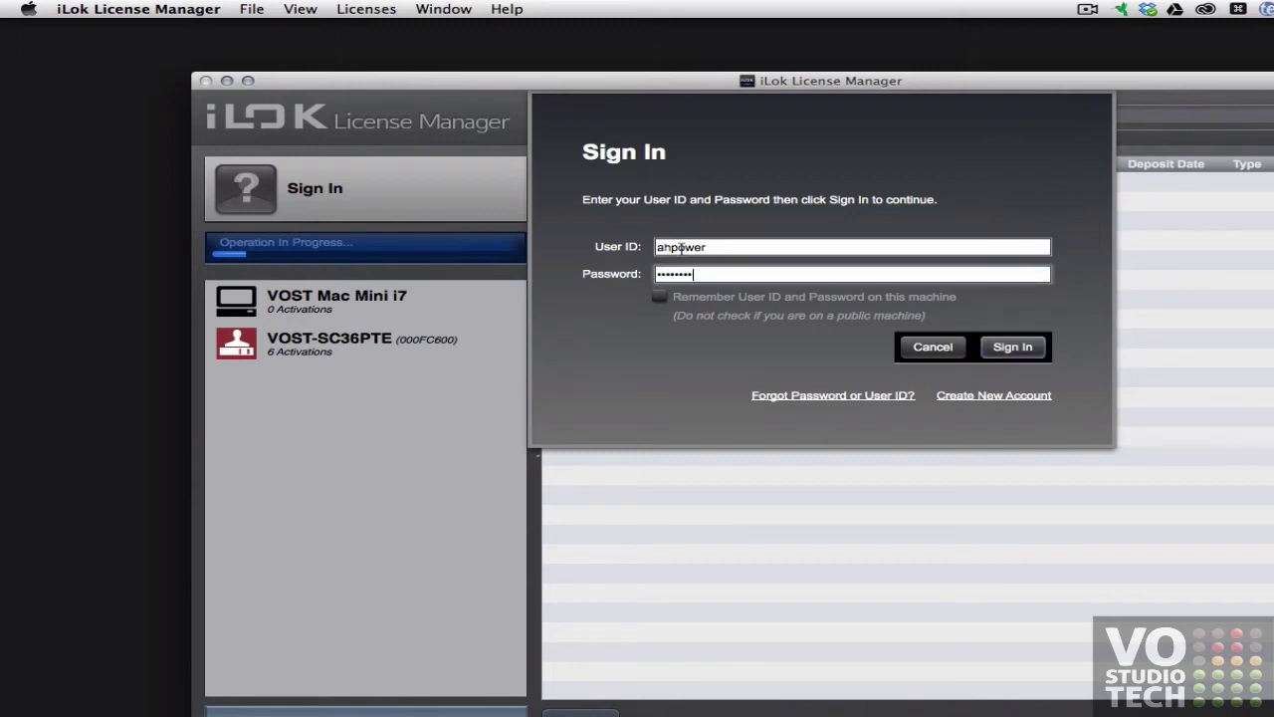
pyautogui.click(1005, 356)
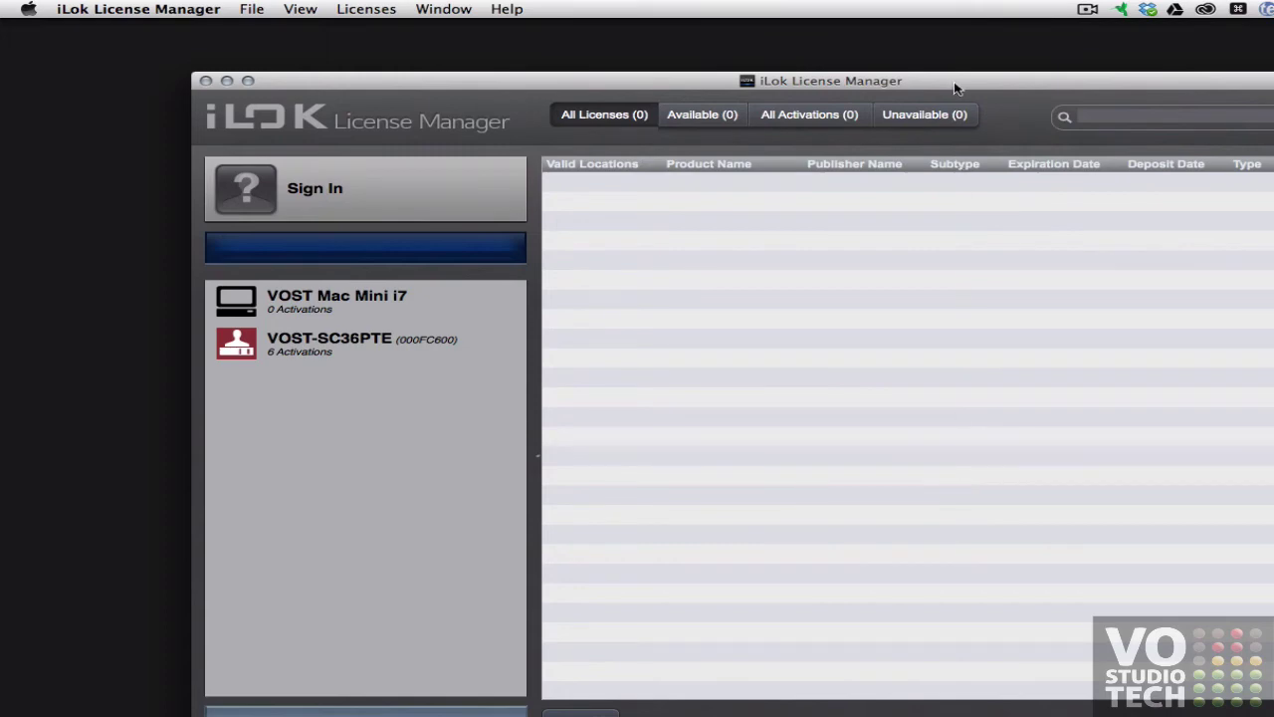
# Reposition the window and retry signing in, dismissing a Server Unavailable warning in between
pyautogui.moveTo(954, 88); pyautogui.dragTo(1013, 87)
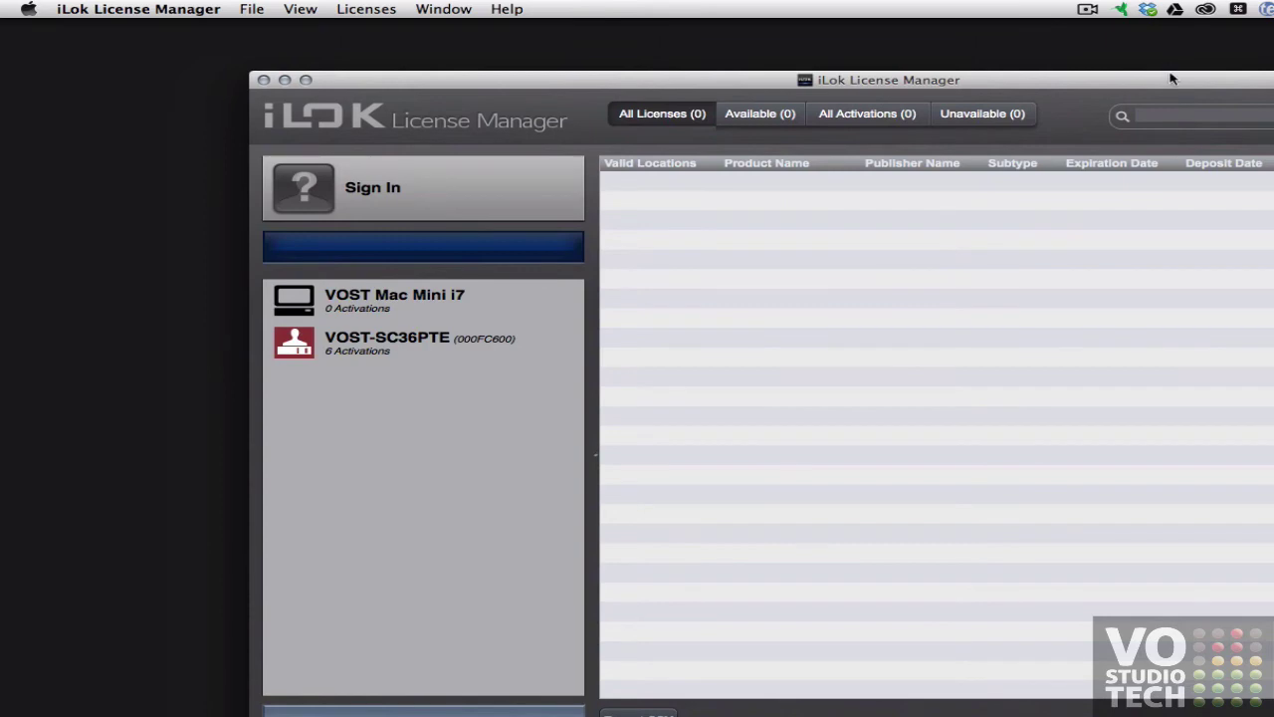
pyautogui.moveTo(1037, 75); pyautogui.dragTo(1012, 74)
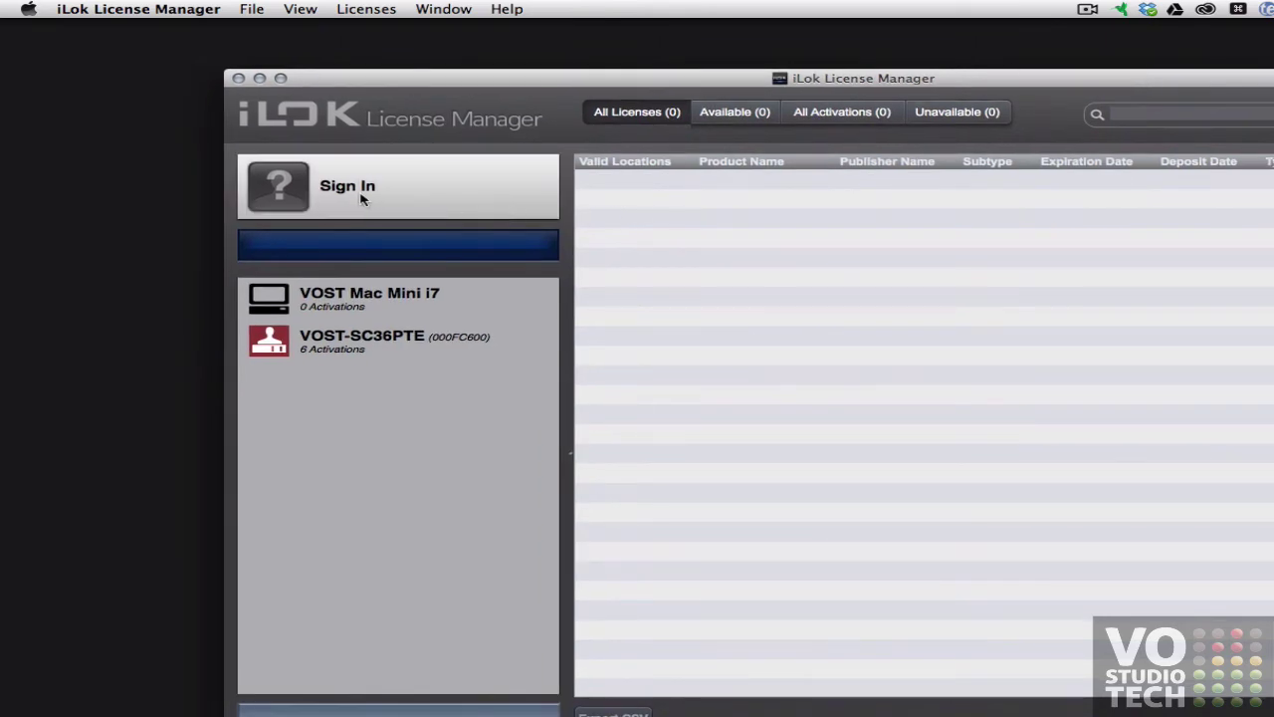
pyautogui.click(328, 193)
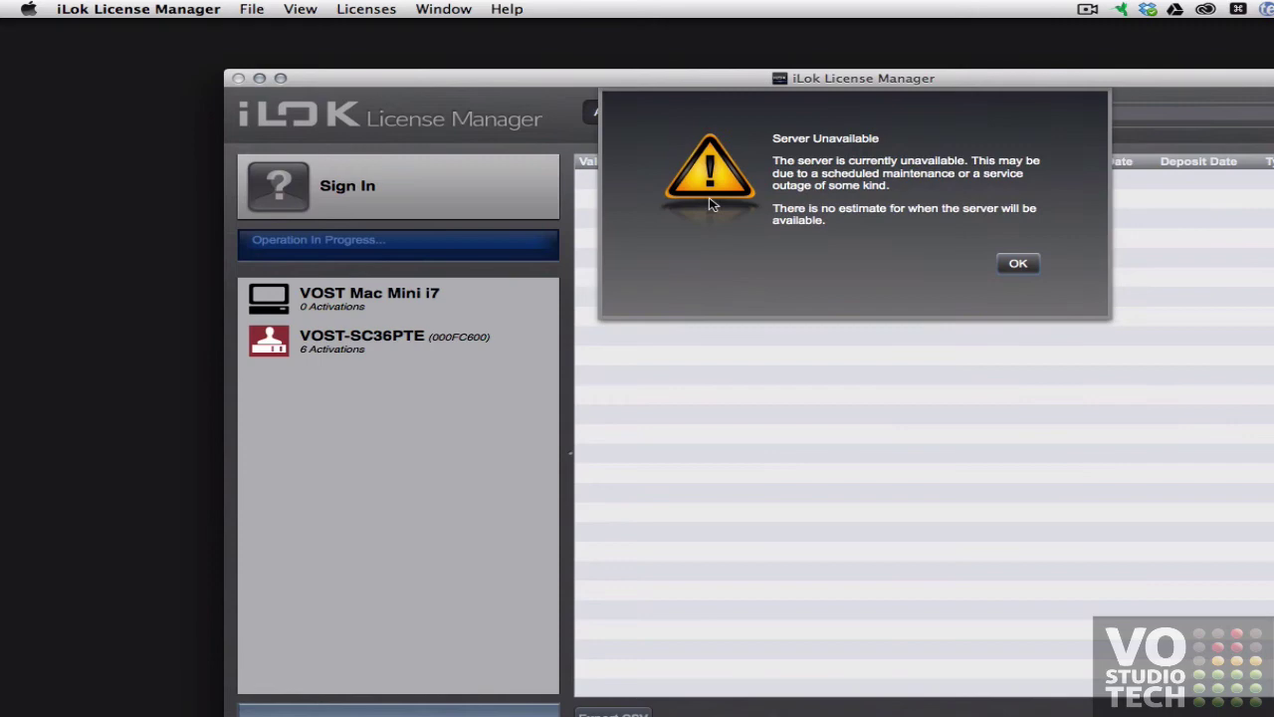
pyautogui.click(1018, 263)
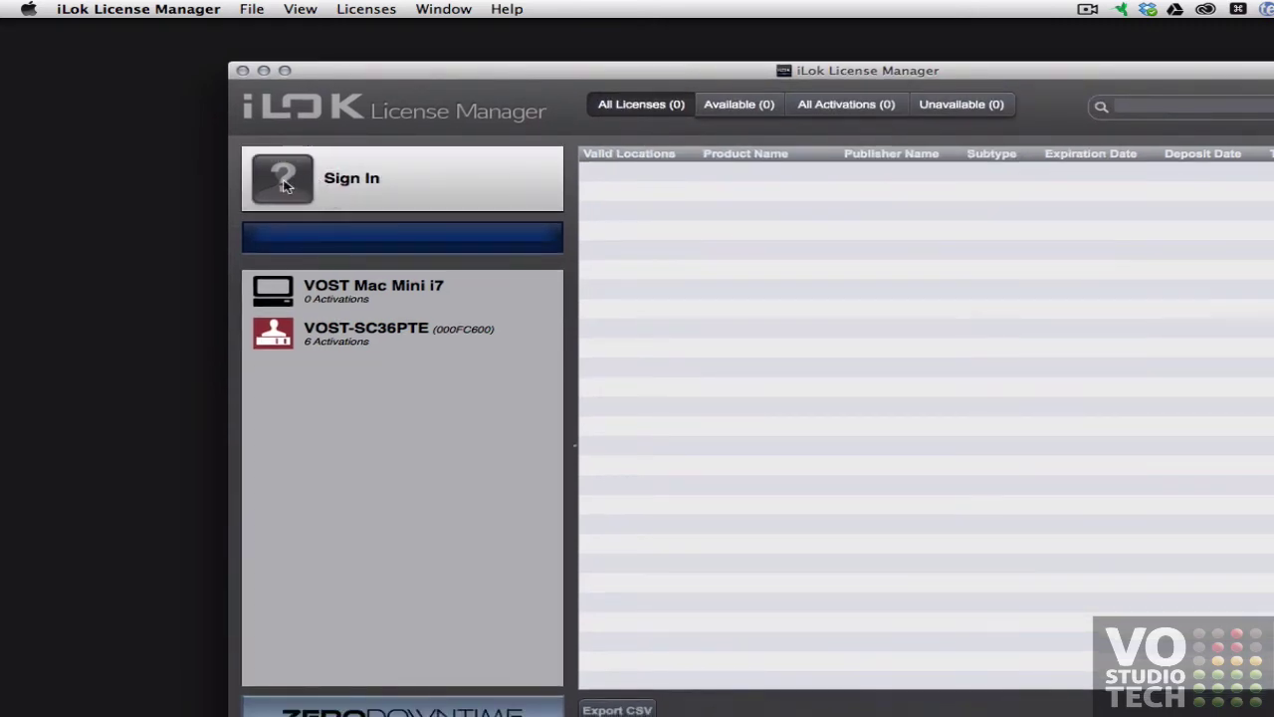
pyautogui.click(284, 184)
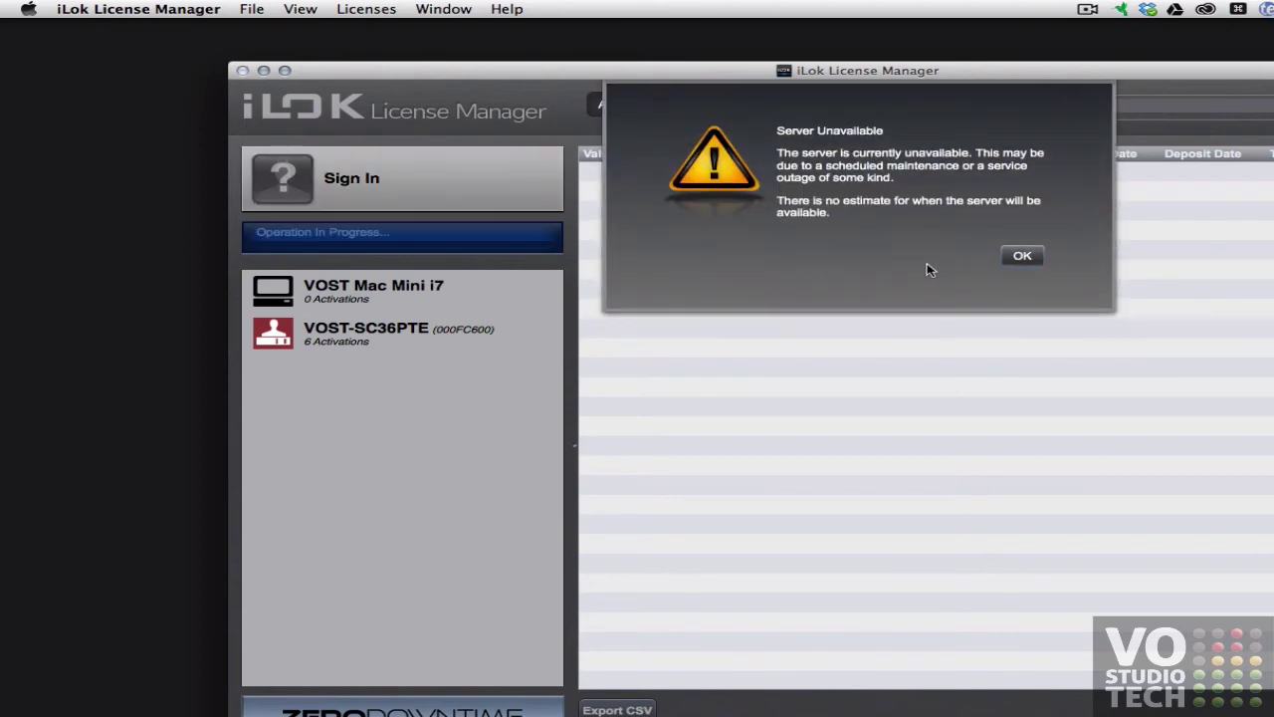
# Retry Sign In three times, dismissing two Internet Connection Unavailable alerts and the Server Unavailable alerts
pyautogui.click(1023, 257)
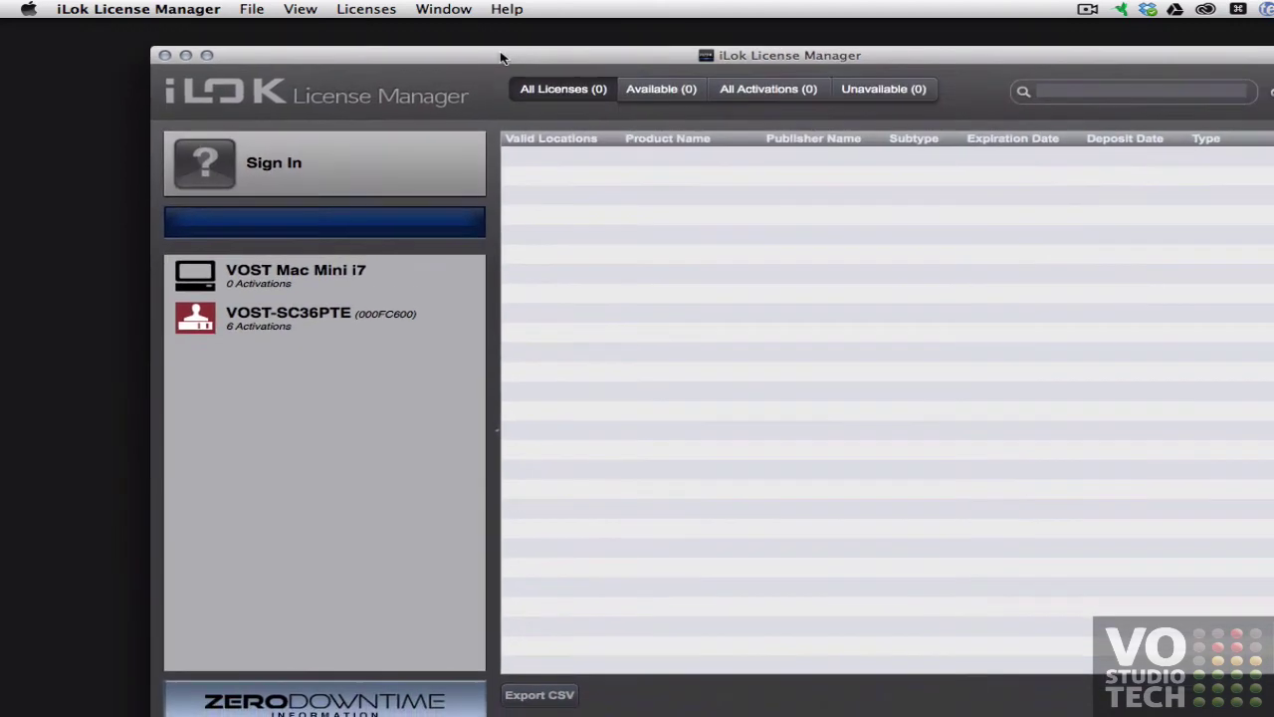
pyautogui.moveTo(584, 77); pyautogui.dragTo(501, 54)
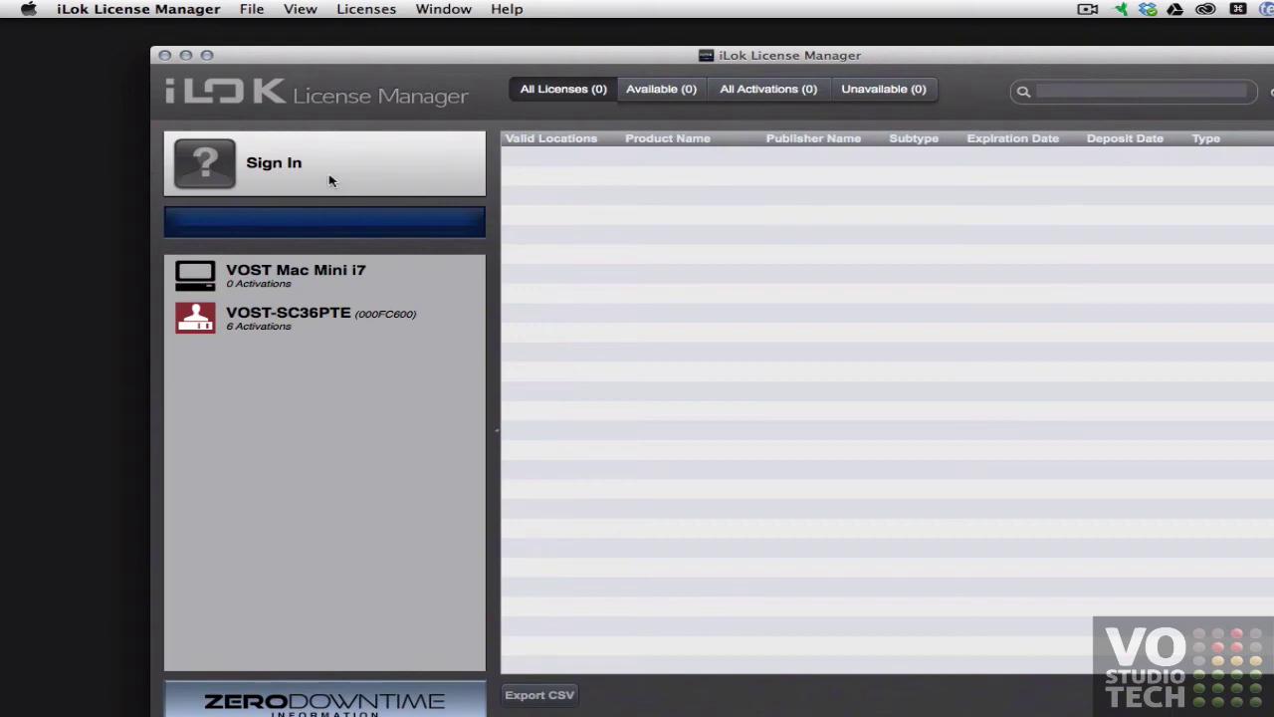
pyautogui.click(331, 180)
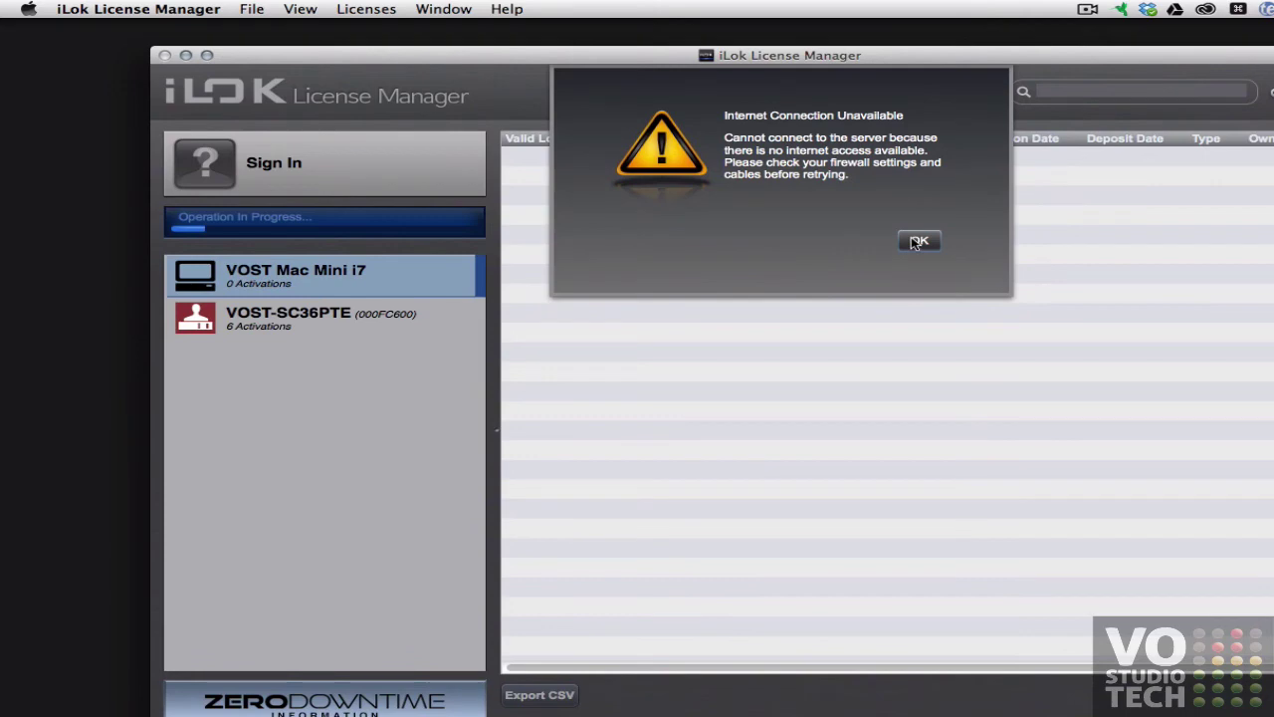
pyautogui.click(918, 243)
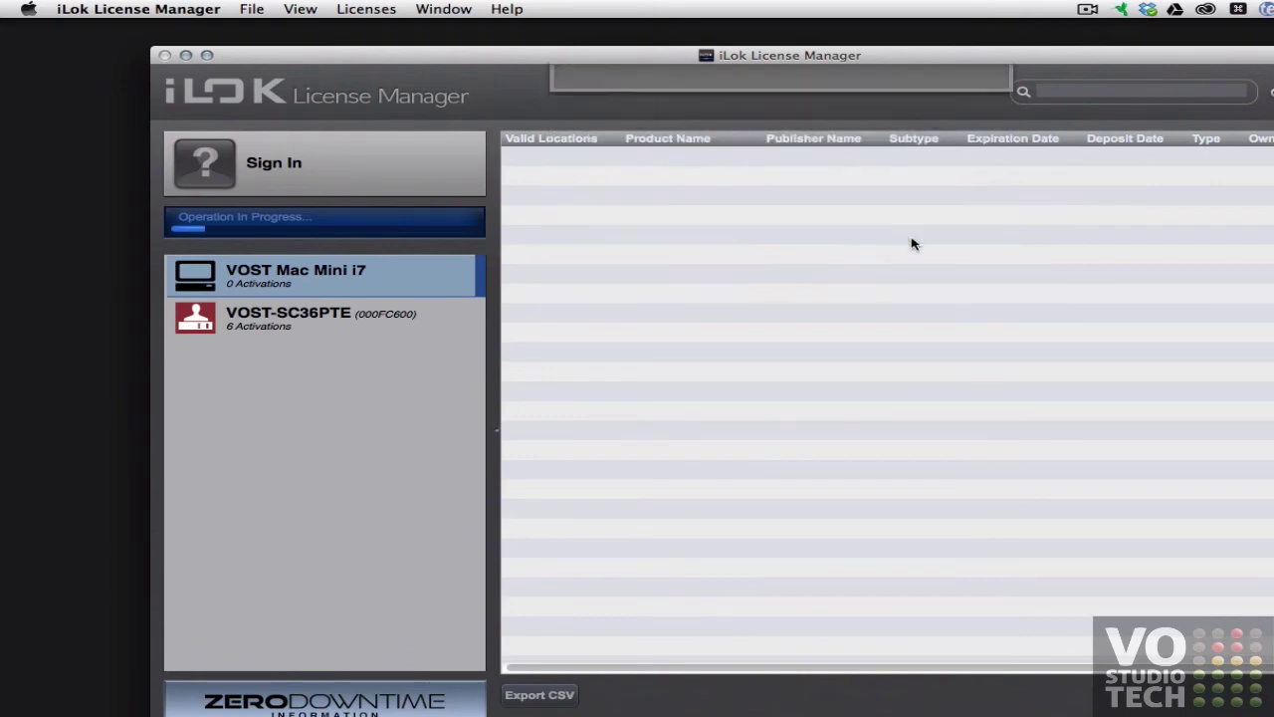
pyautogui.click(264, 161)
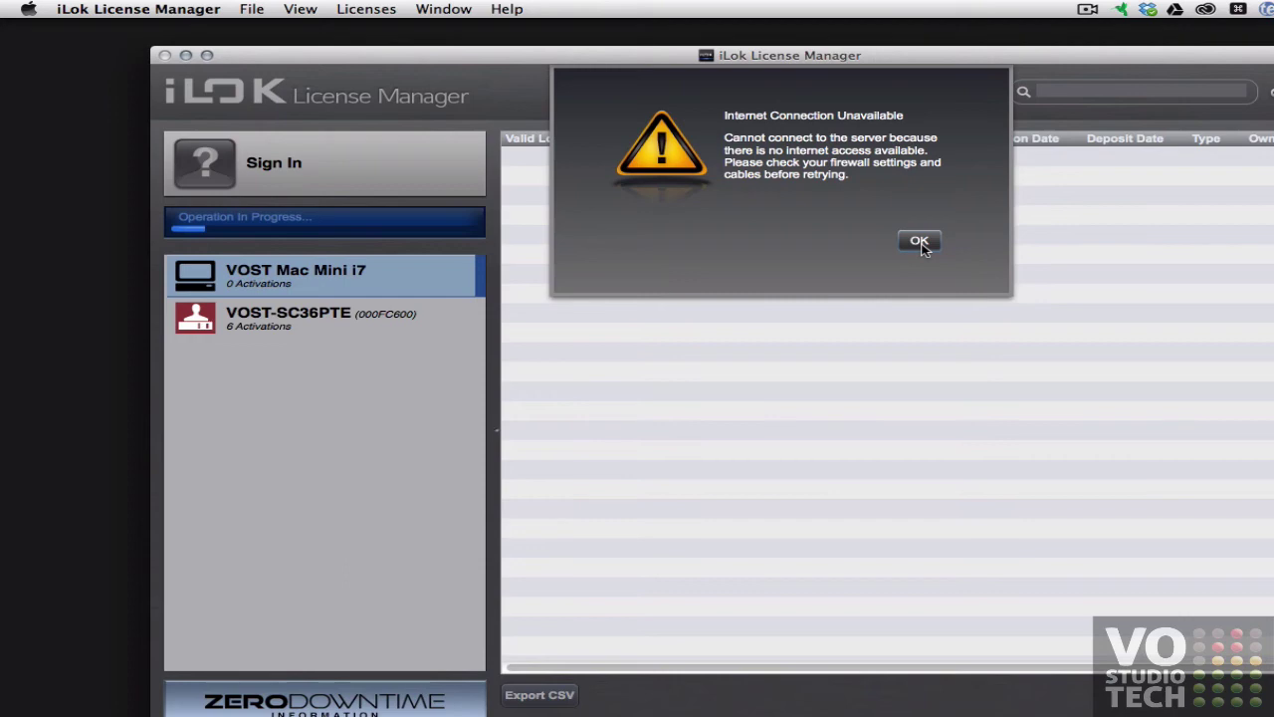
pyautogui.click(920, 242)
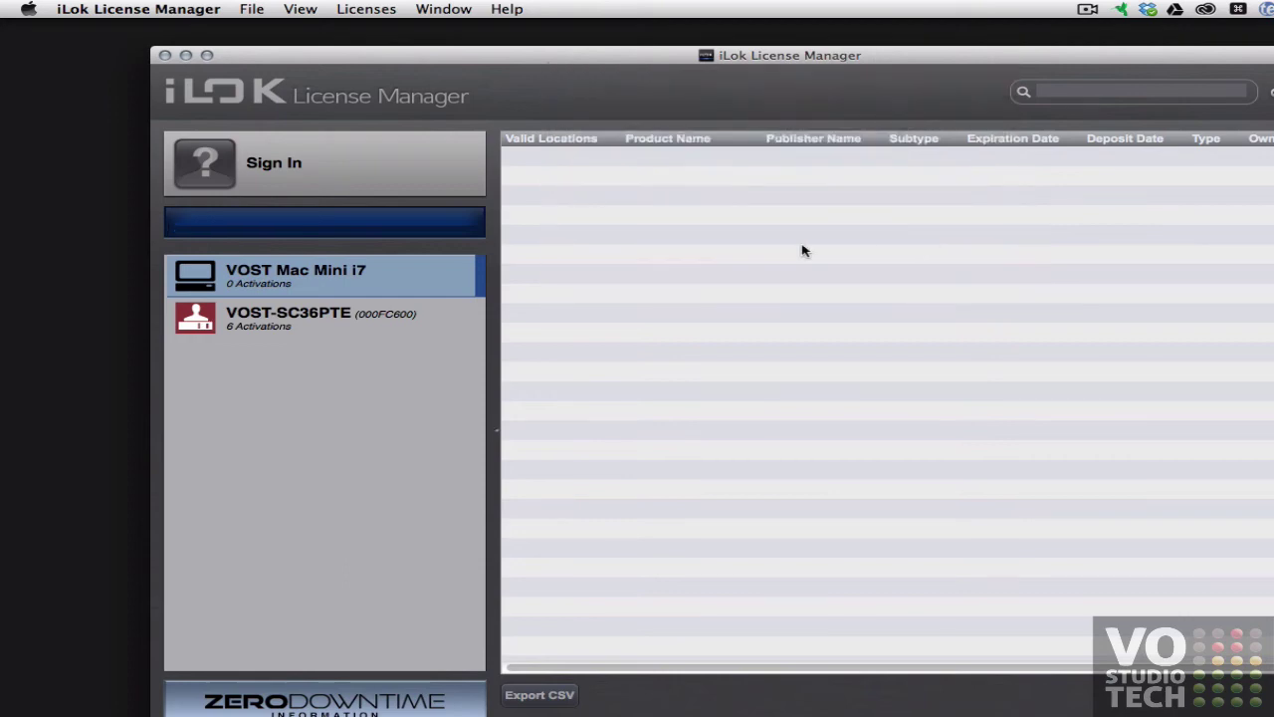
pyautogui.click(206, 169)
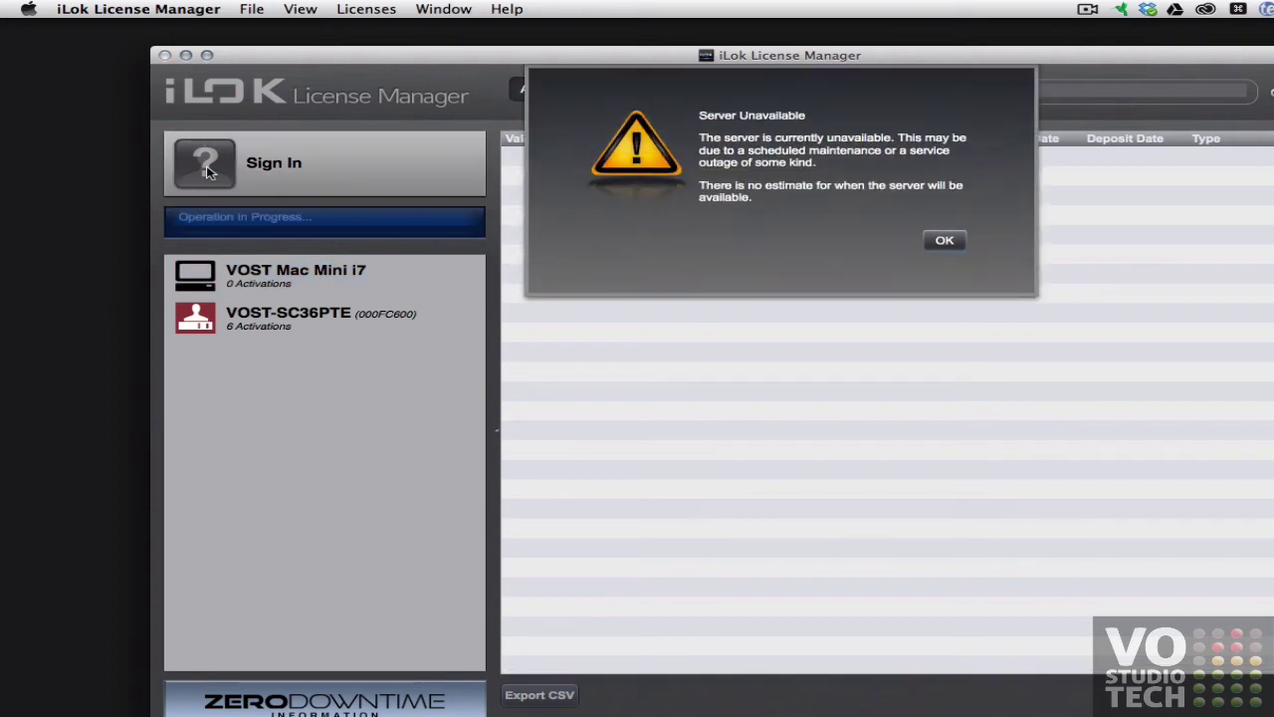
pyautogui.click(944, 240)
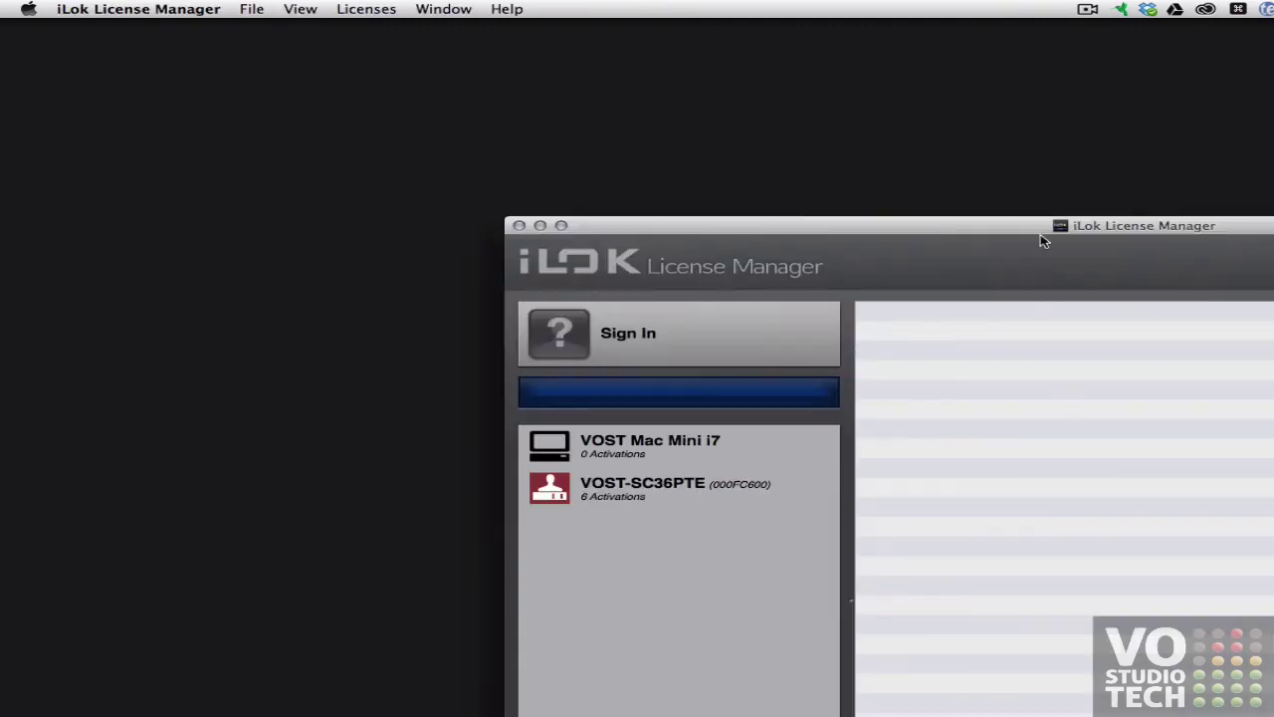
# Move the window to the top-left and submit the account User ID and password
pyautogui.moveTo(1028, 229); pyautogui.dragTo(572, 32)
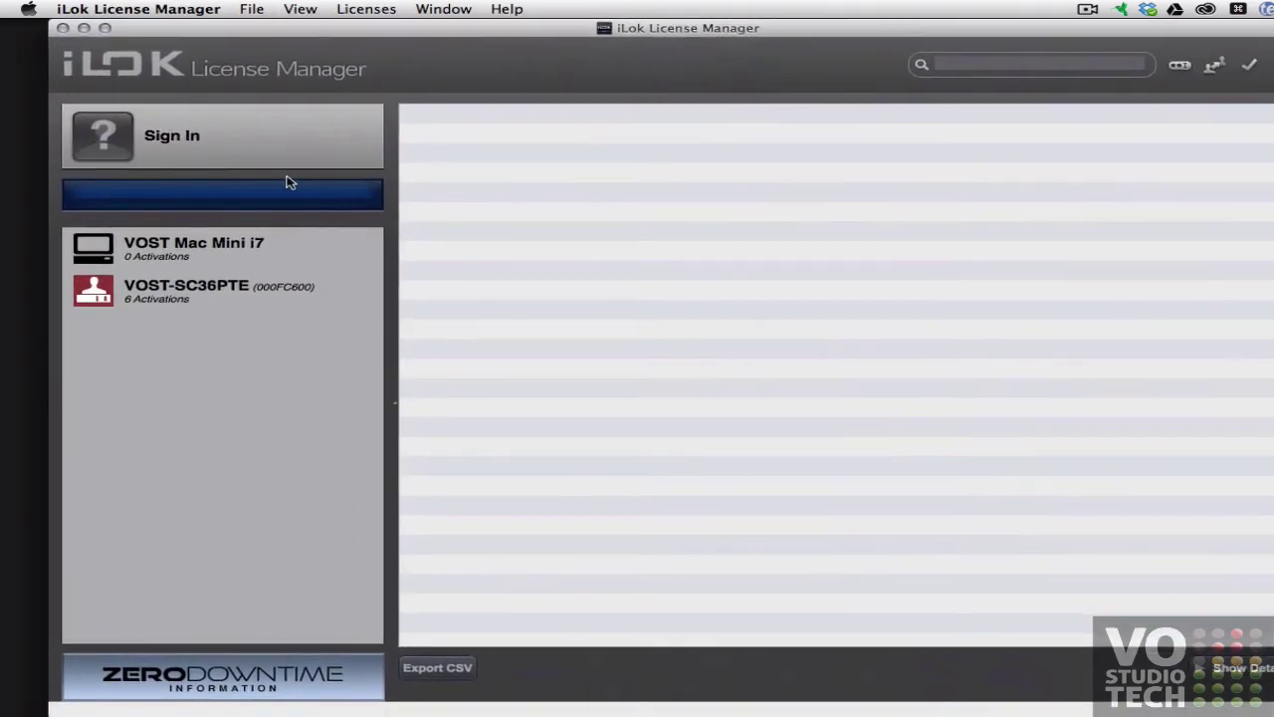
pyautogui.click(225, 154)
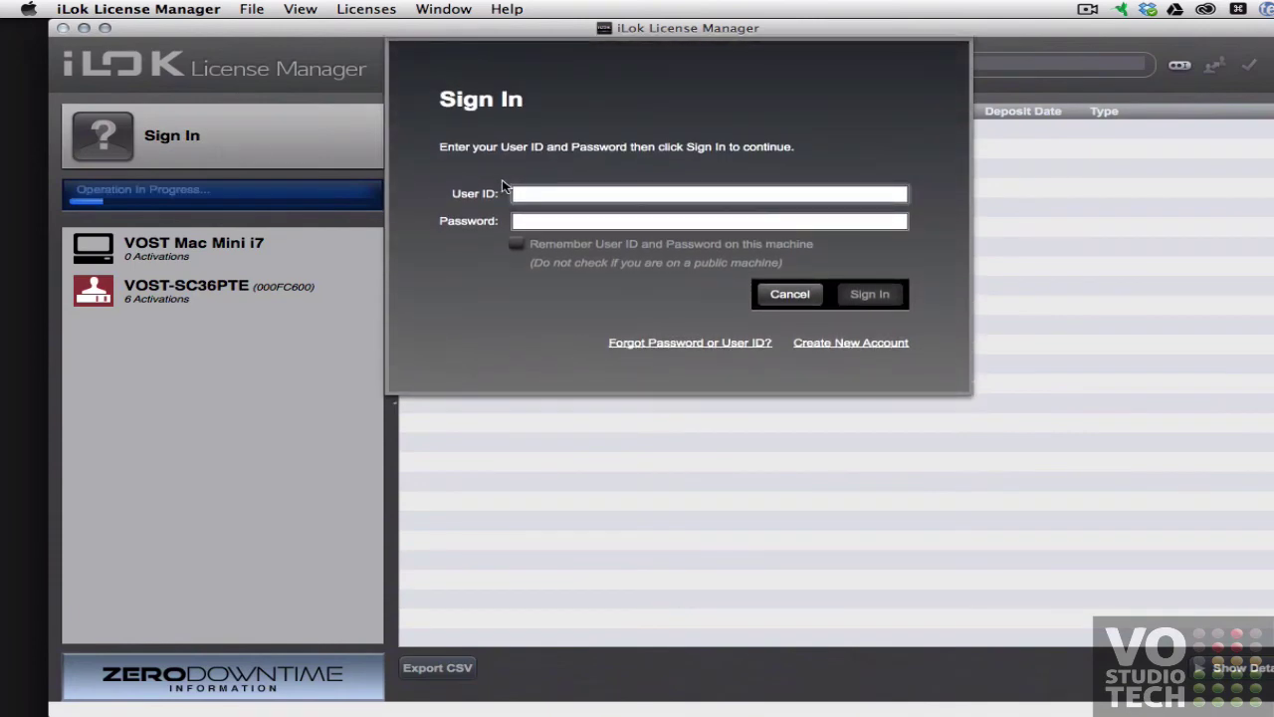
pyautogui.write('ahpower')
pyautogui.press('Tab')
pyautogui.write('•••')
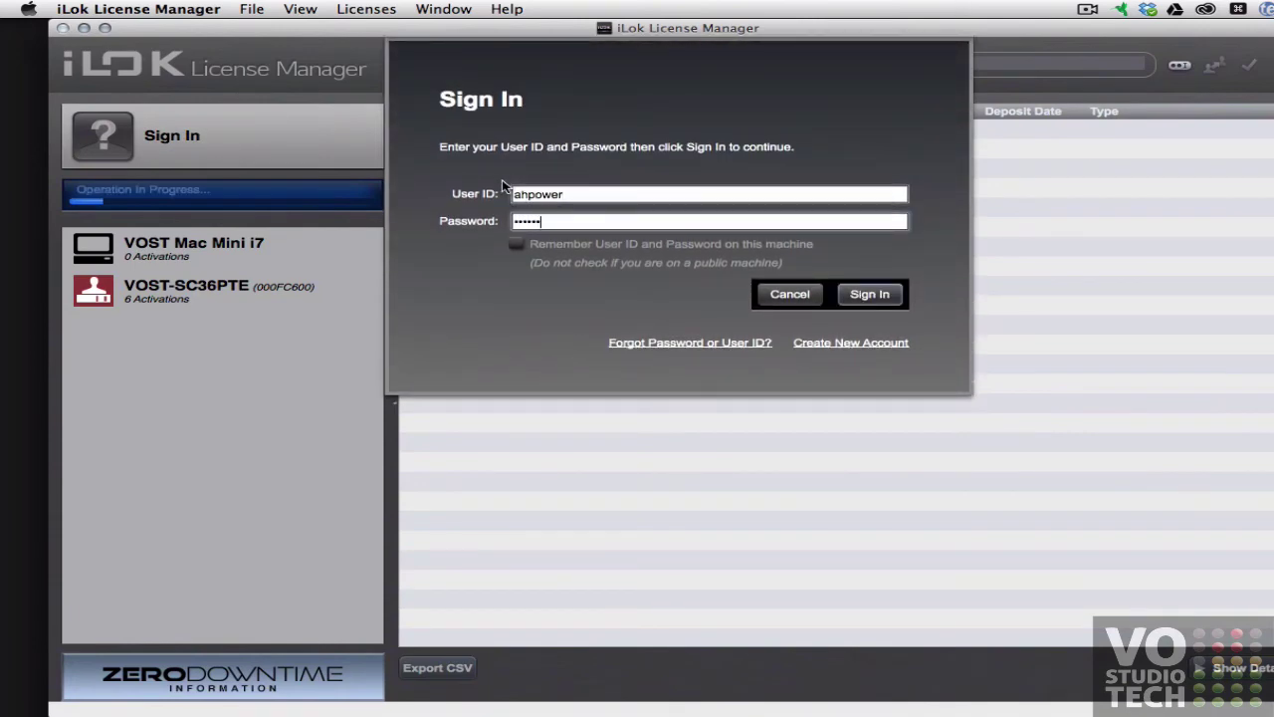
pyautogui.click(869, 293)
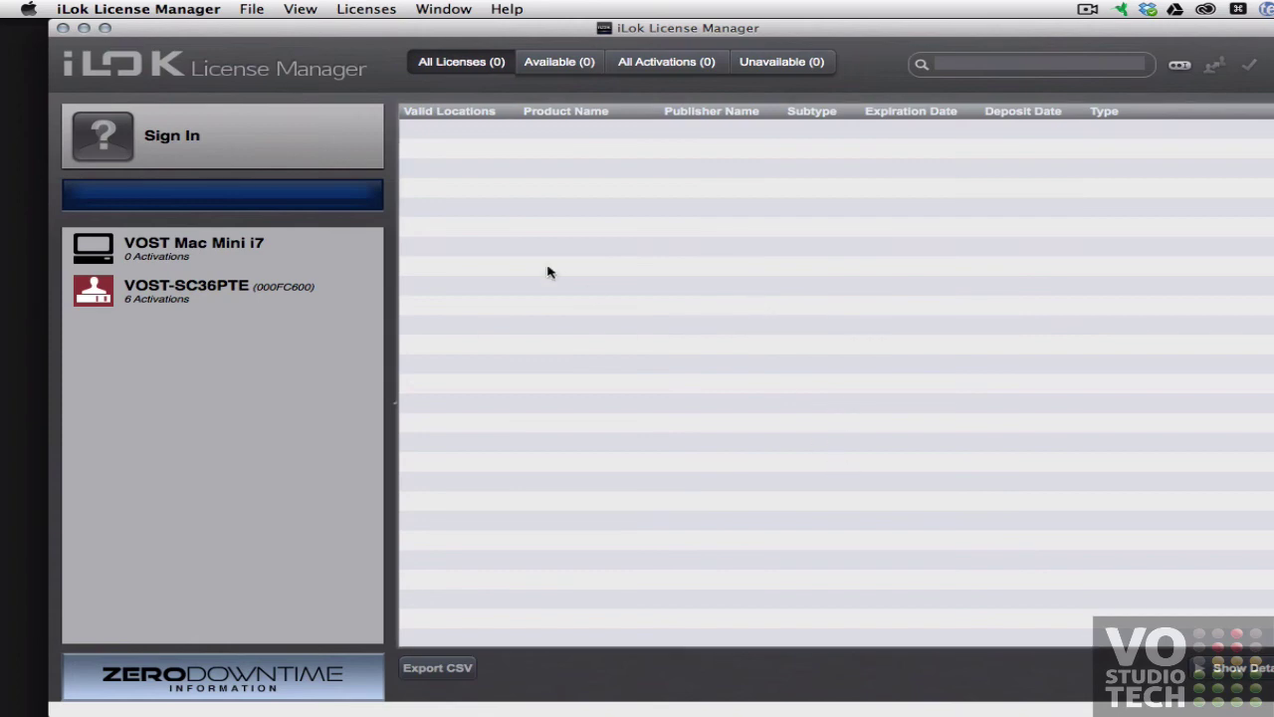
# Submit the account User ID and password, then acknowledge the expired-session notice
pyautogui.click(251, 146)
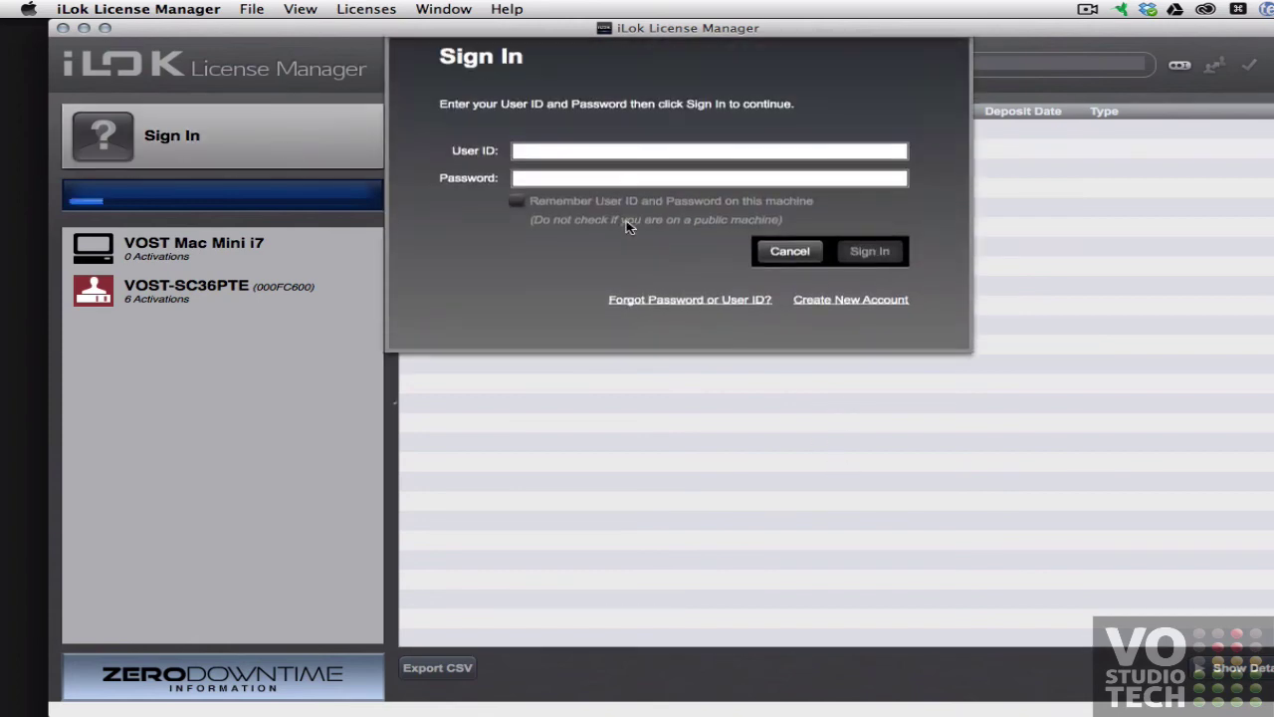
pyautogui.write('ahpower')
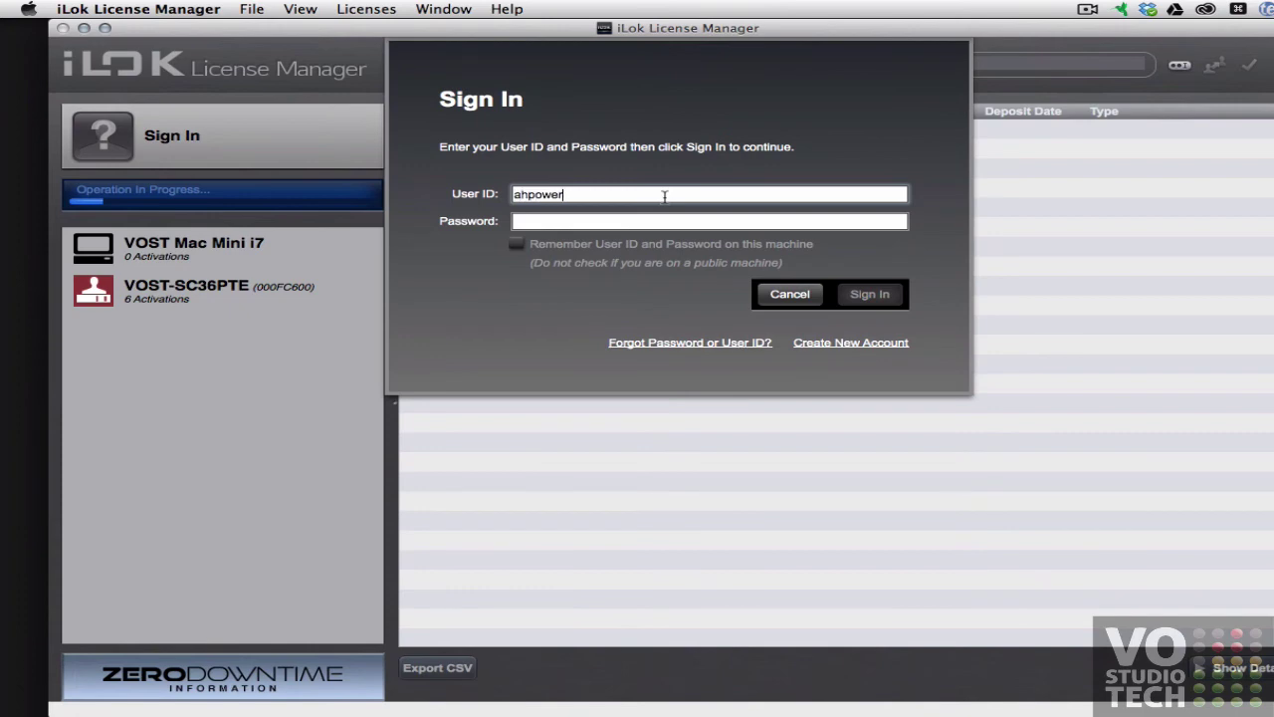
pyautogui.press('Tab')
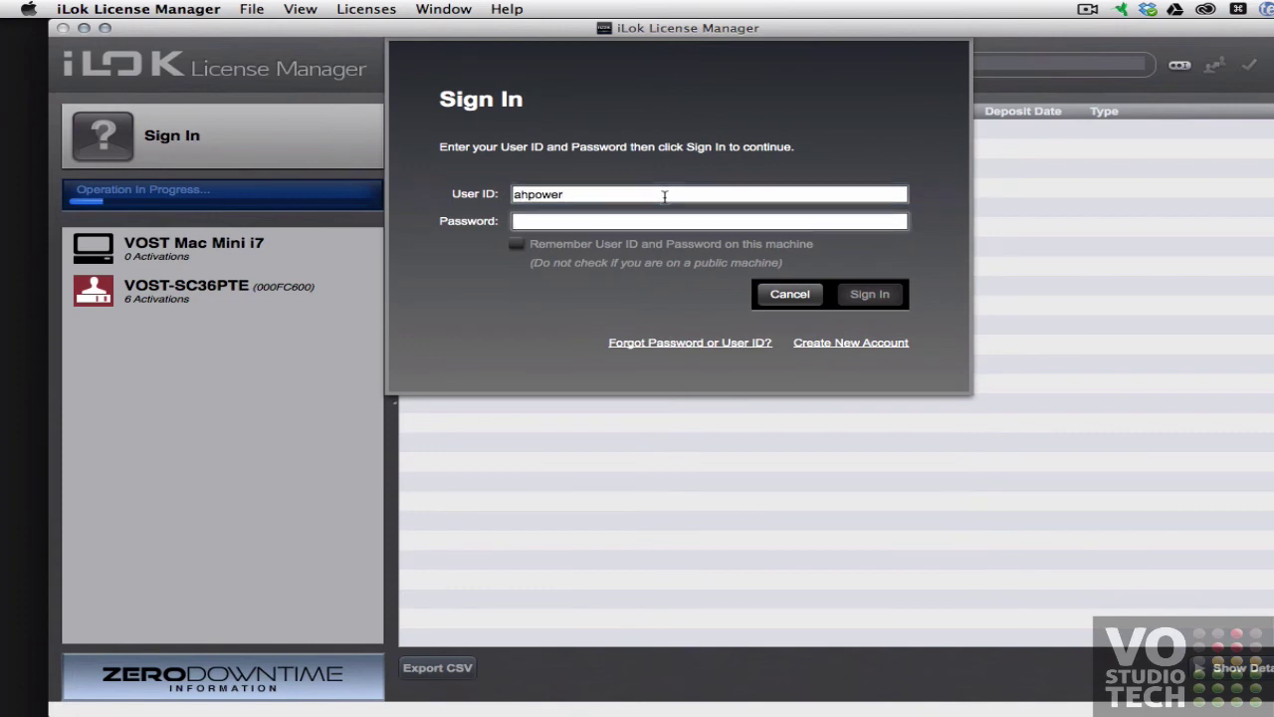
pyautogui.write('••••••')
pyautogui.press('Return')
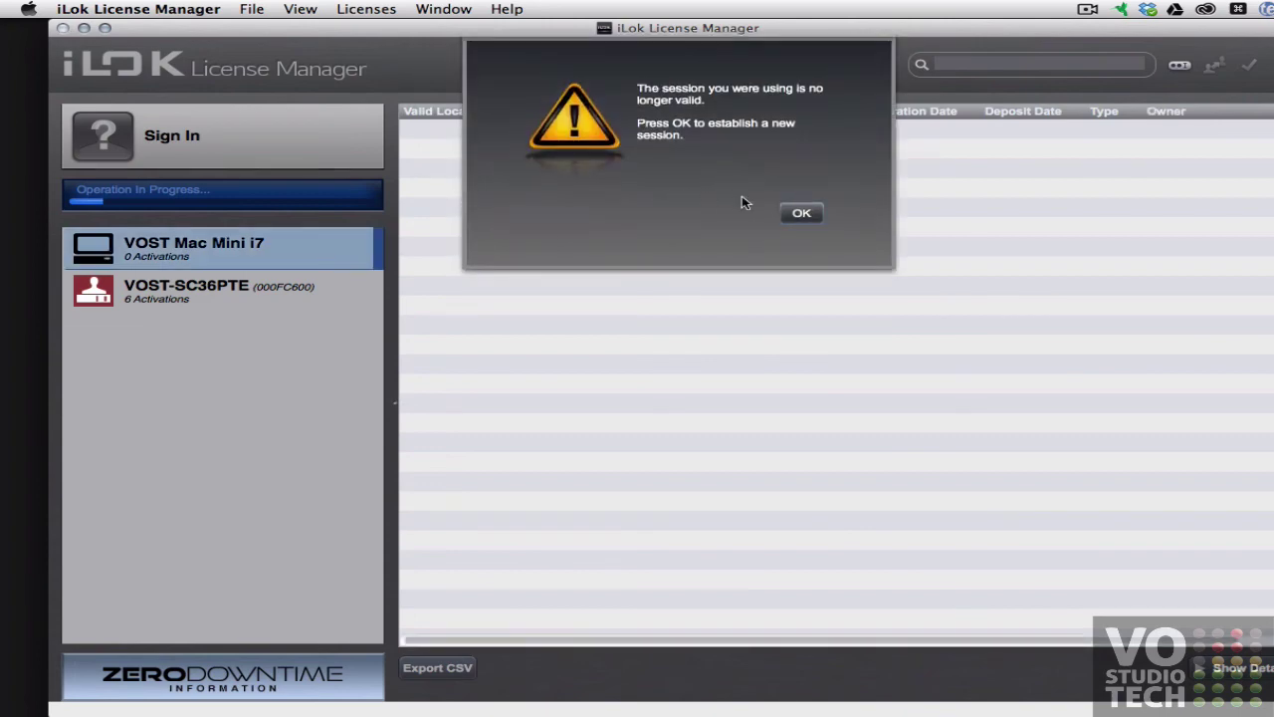
pyautogui.click(802, 212)
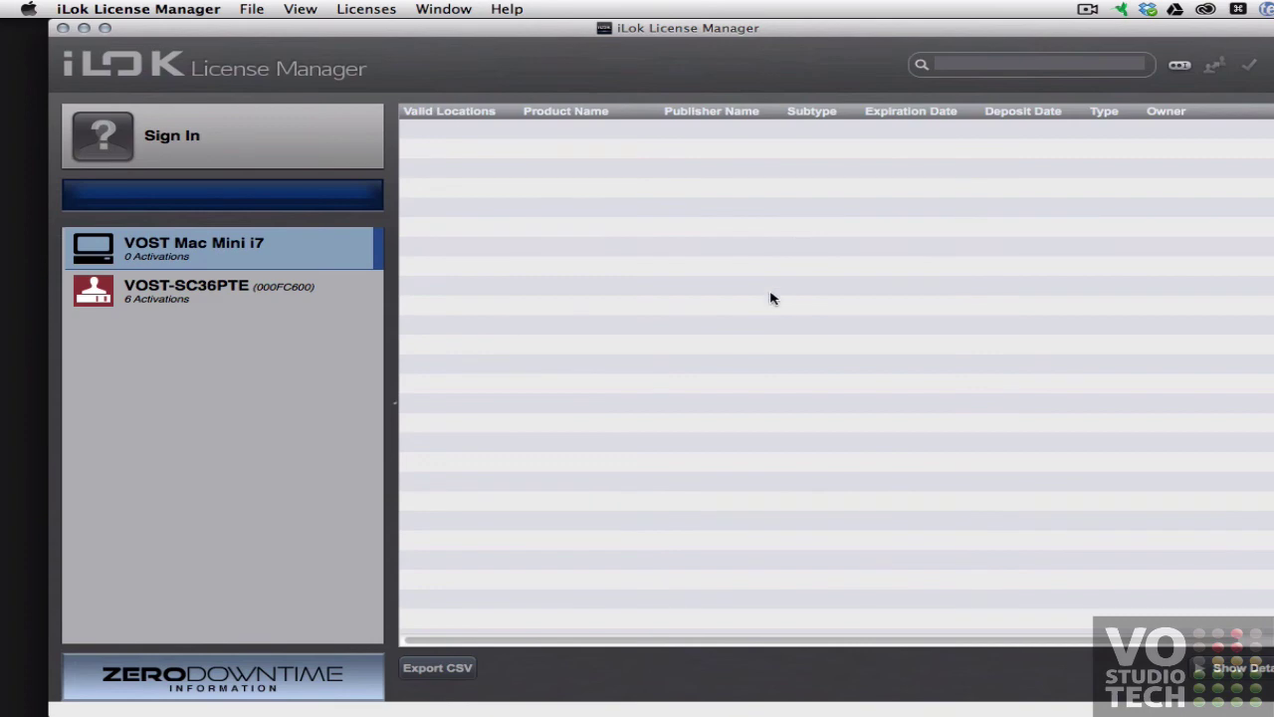
# Retry signing in twice, dismissing a Server Unavailable alert each time
pyautogui.click(241, 141)
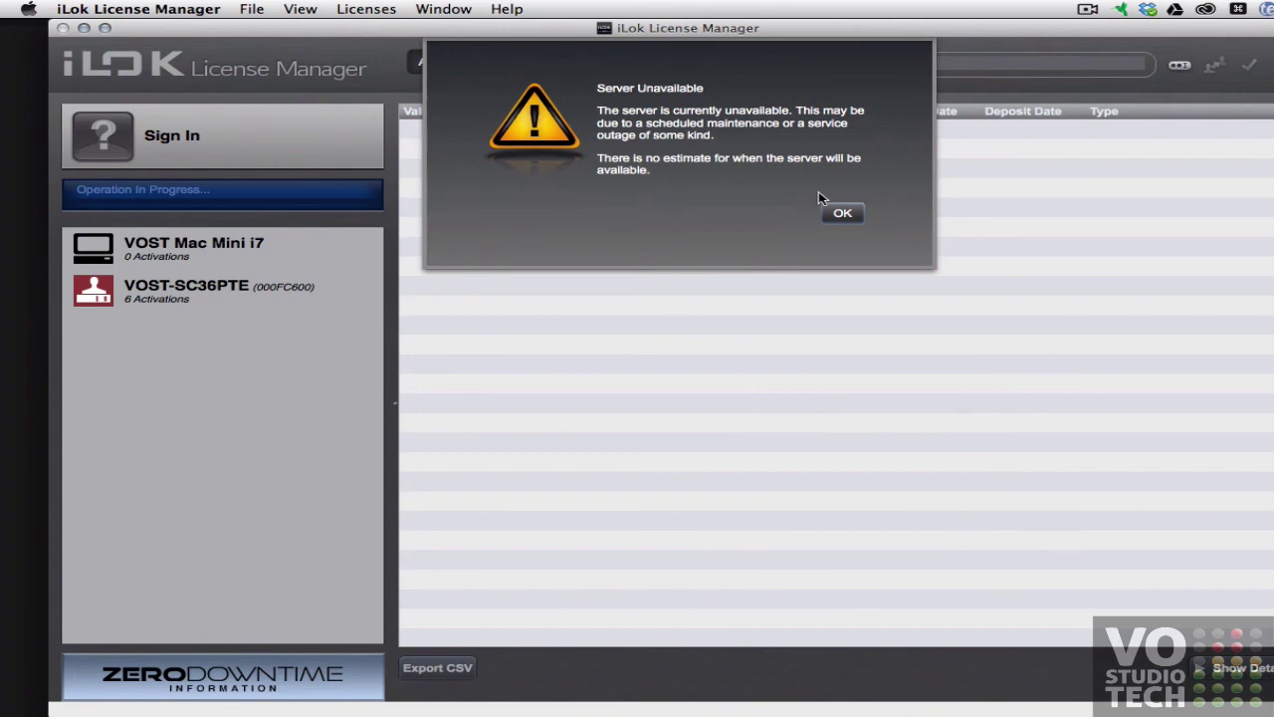
pyautogui.click(842, 214)
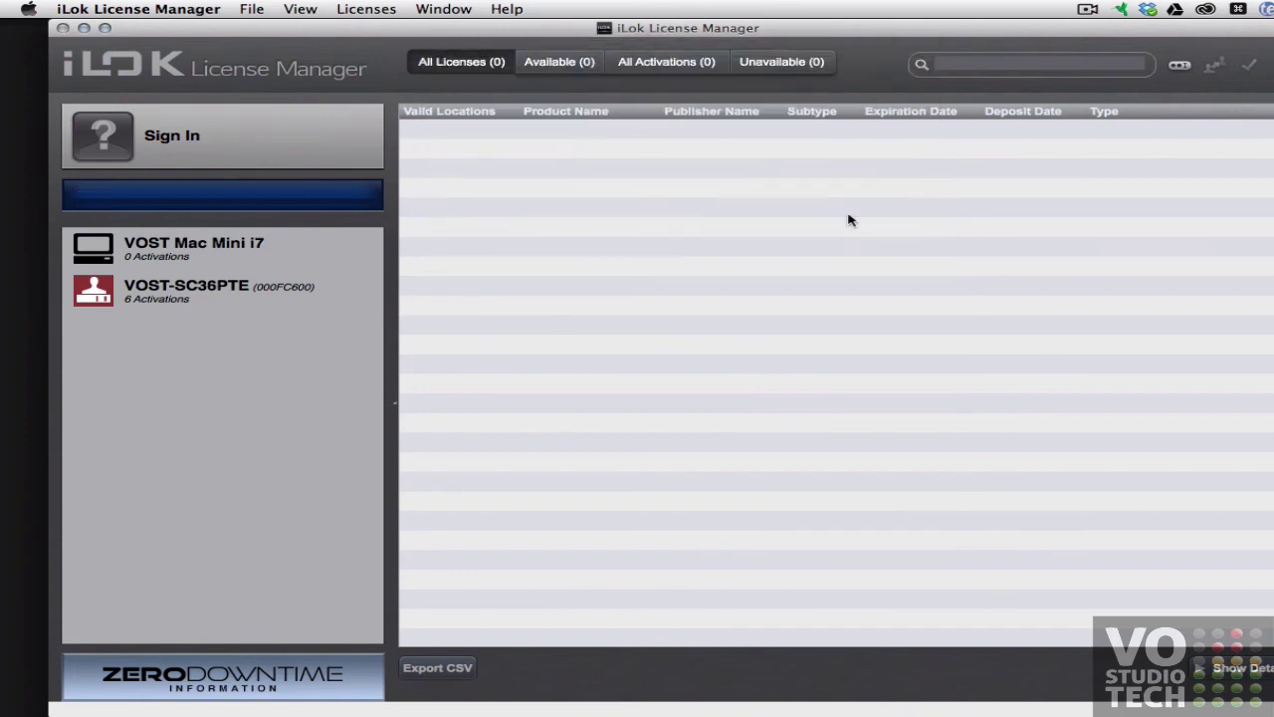
pyautogui.click(172, 150)
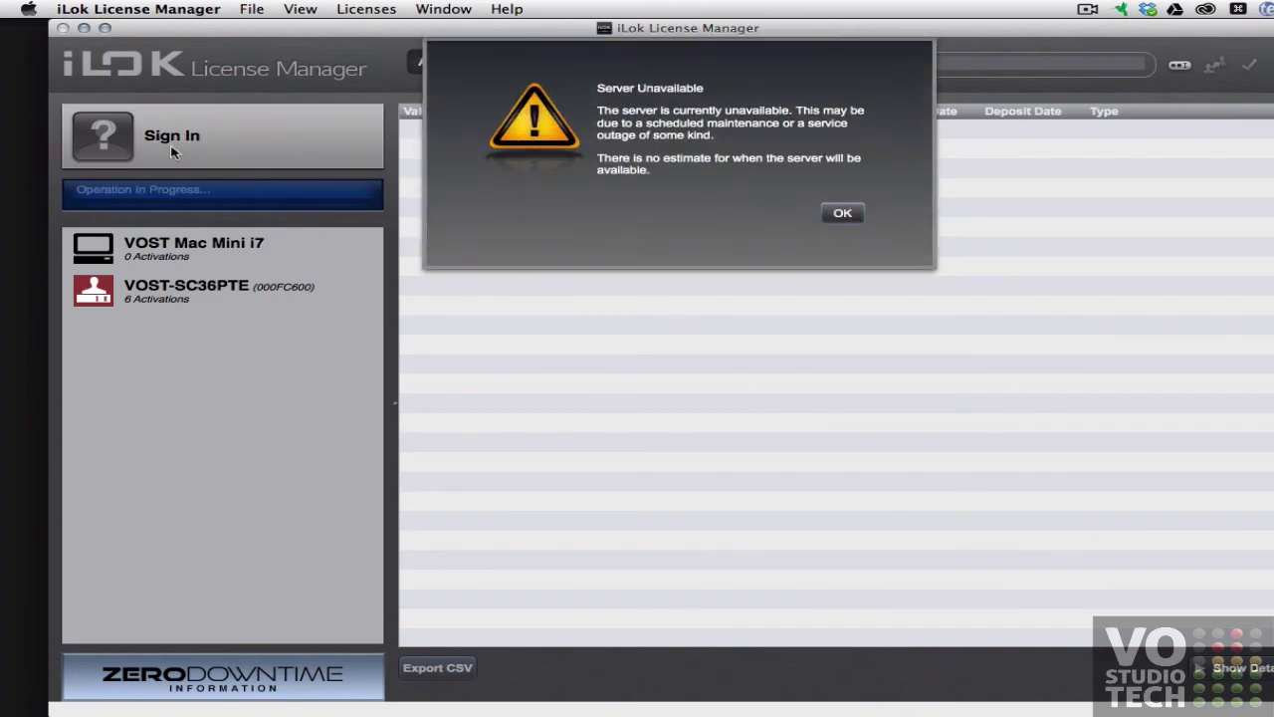
pyautogui.click(842, 213)
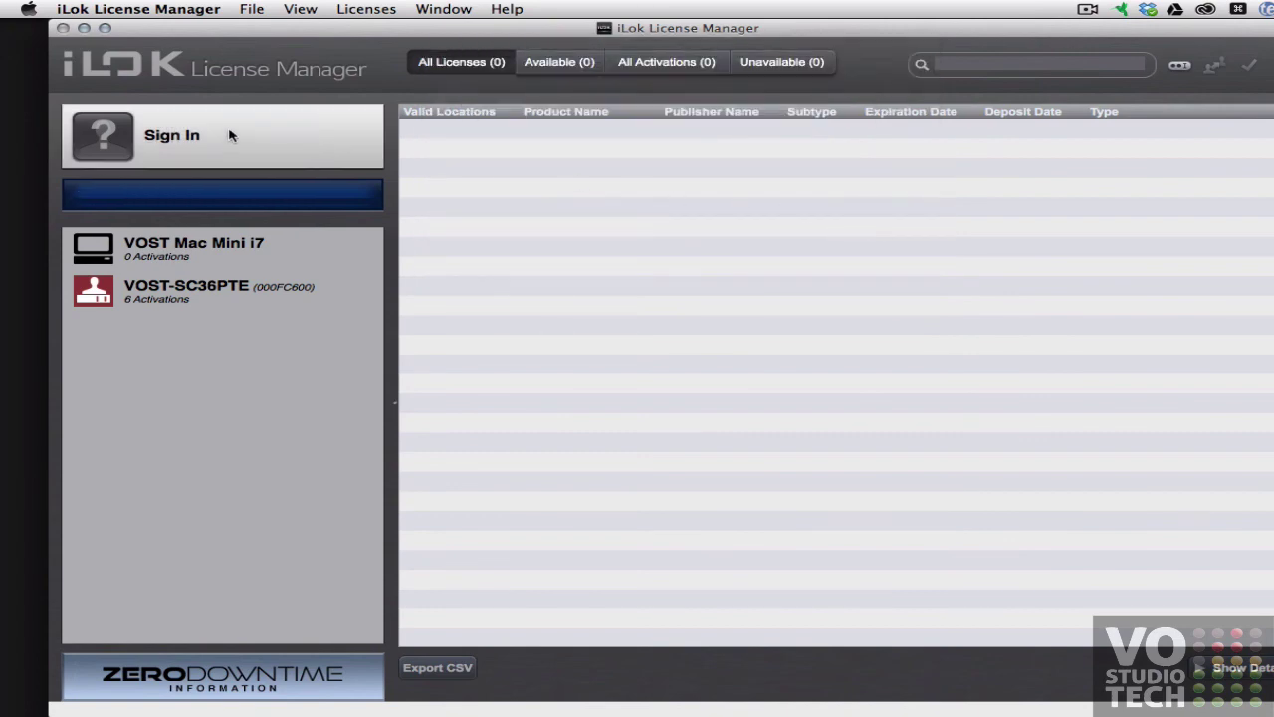
# Enter the account User ID and password in the Sign In form and submit with Return
pyautogui.click(169, 136)
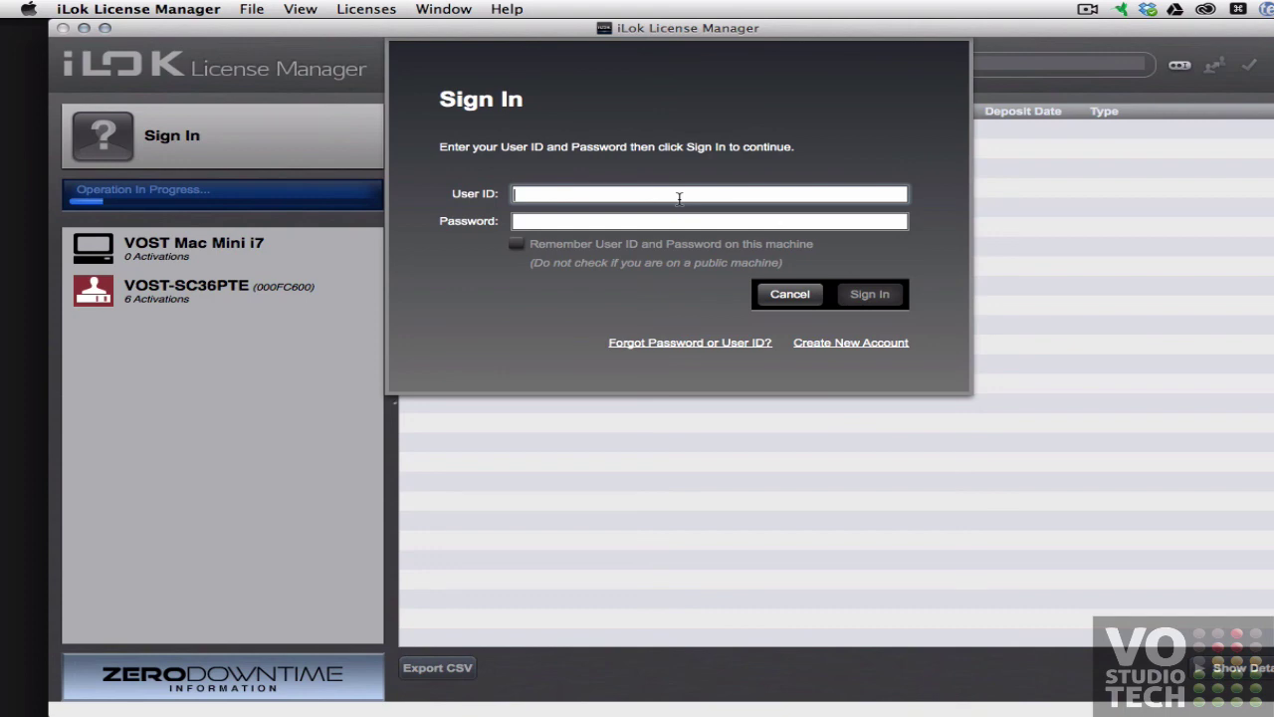
pyautogui.write('ahpower')
pyautogui.press('Tab')
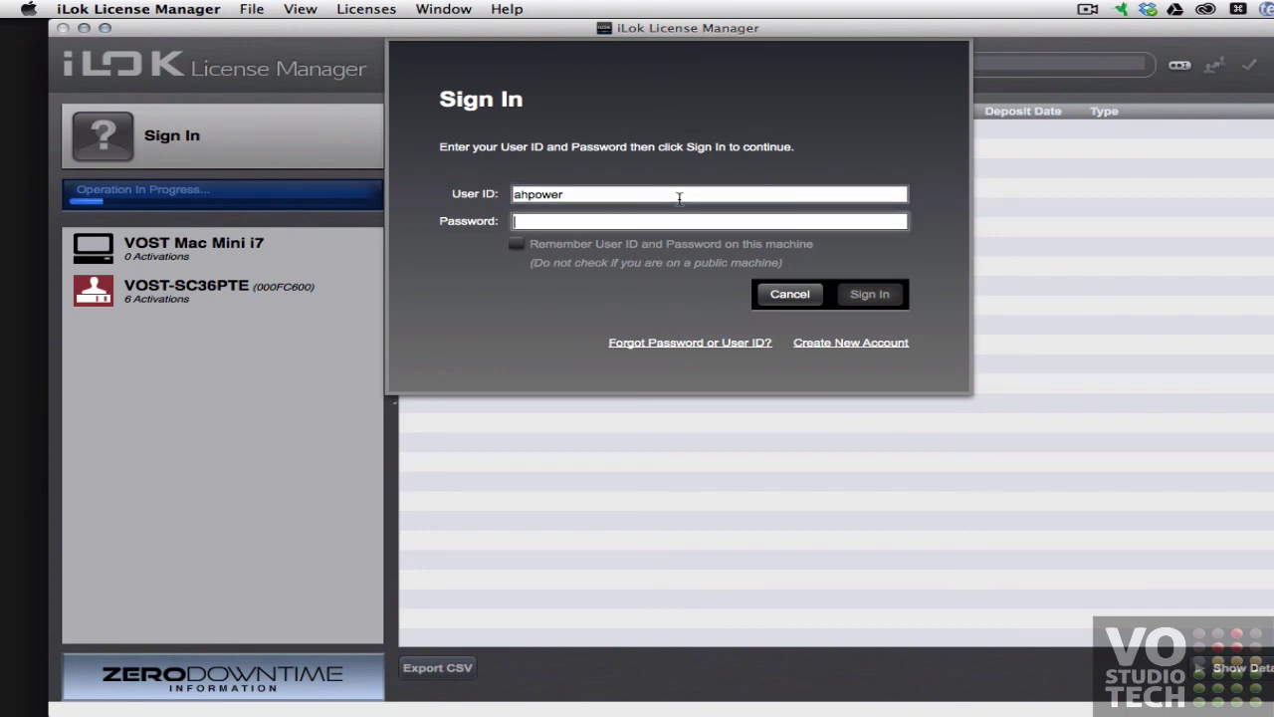
pyautogui.write('••••••')
pyautogui.press('Return')
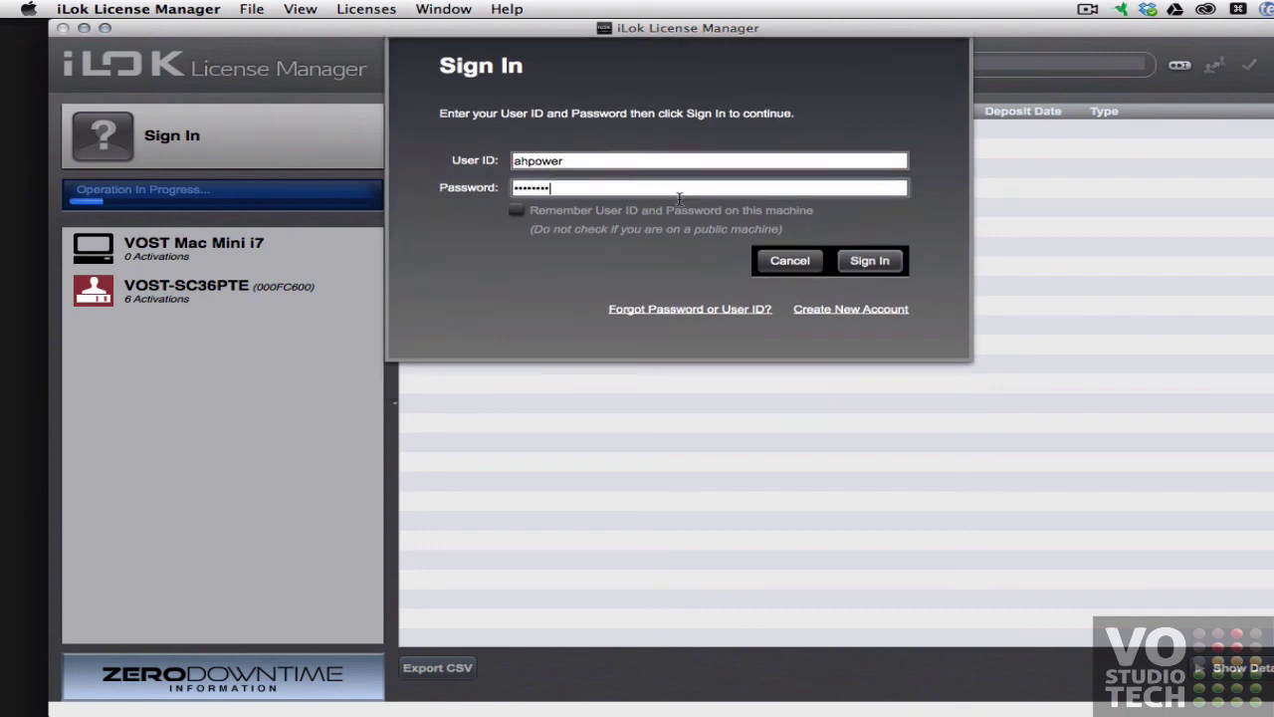